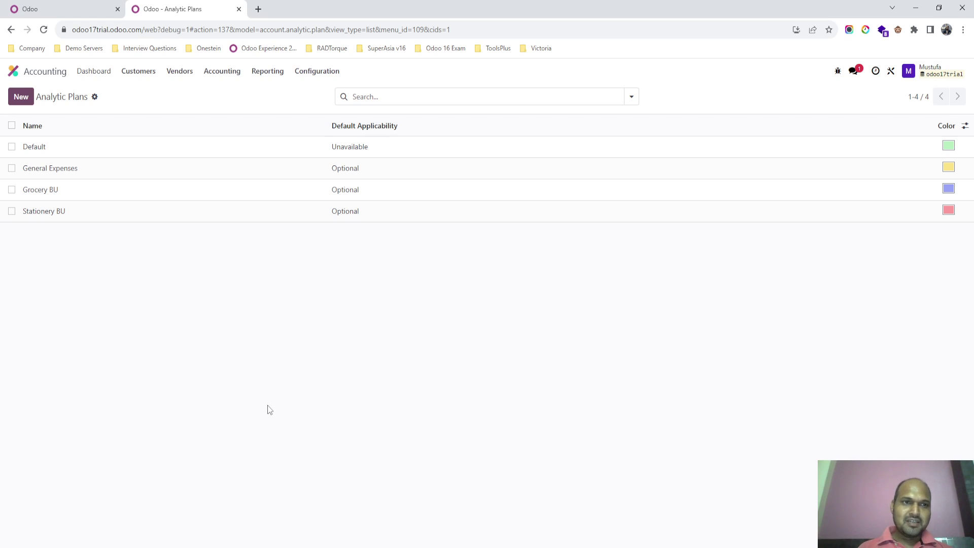
Review the applicability settings of the Grocery BU and Stationery BU analytic plans
{"action": "left_click", "coordinate": [313, 74]}
{"action": "scroll", "coordinate": [361, 367], "scroll_direction": "down", "scroll_amount": 4}
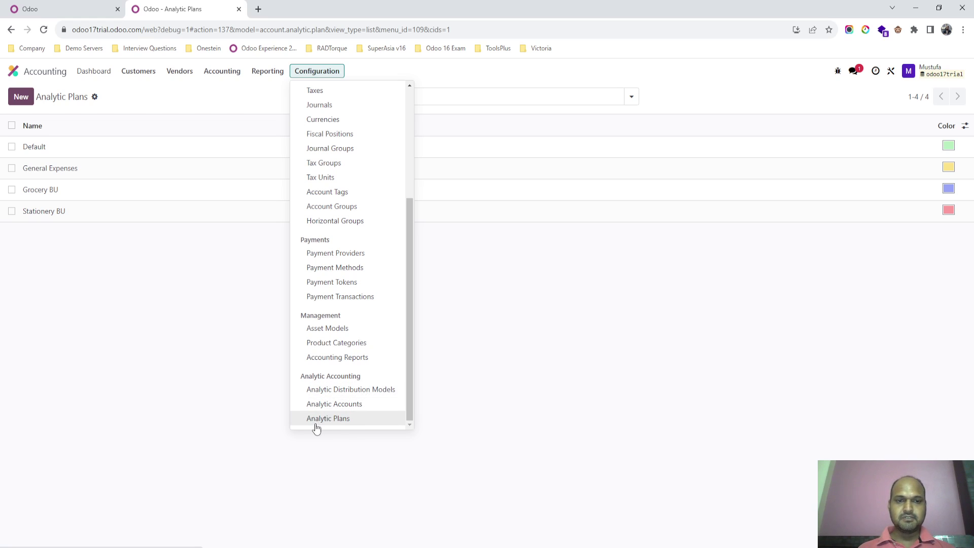
{"action": "left_click", "coordinate": [221, 375]}
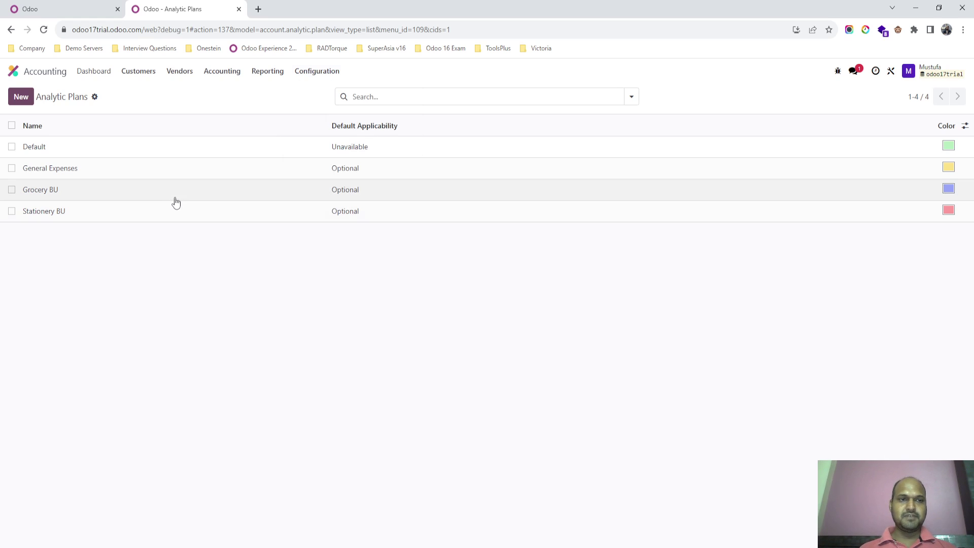
{"action": "left_click", "coordinate": [174, 197]}
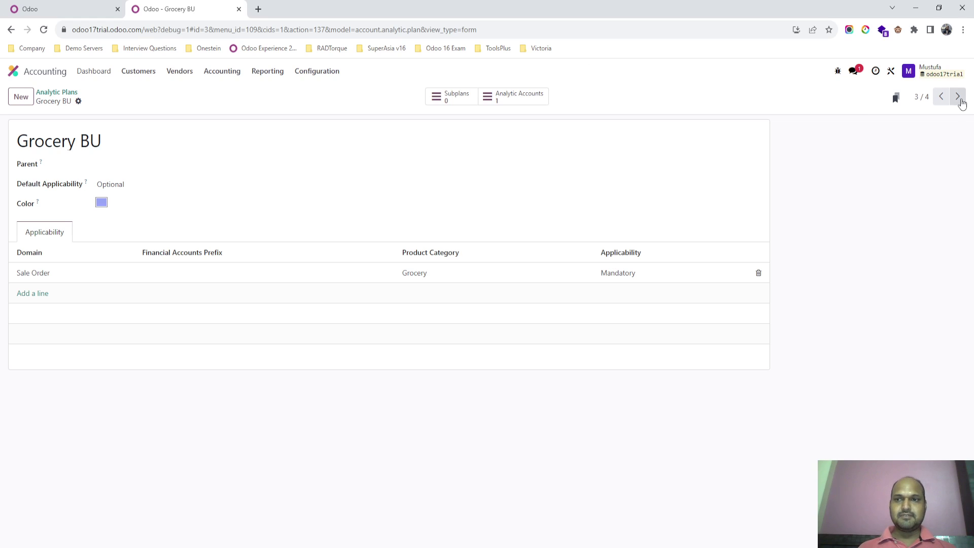
{"action": "left_click", "coordinate": [957, 97]}
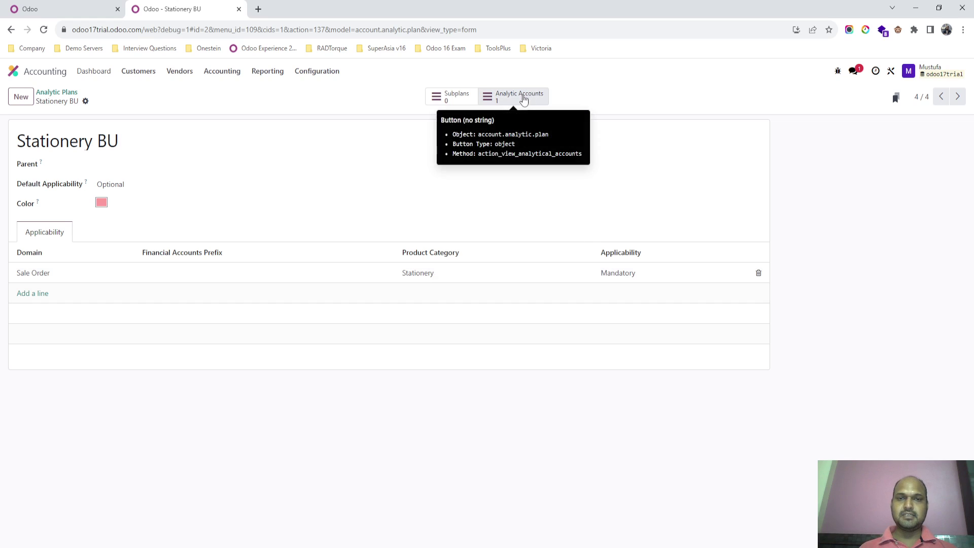
View the Stationery Sales analytic account belonging to the Stationery BU plan
{"action": "left_click", "coordinate": [523, 98]}
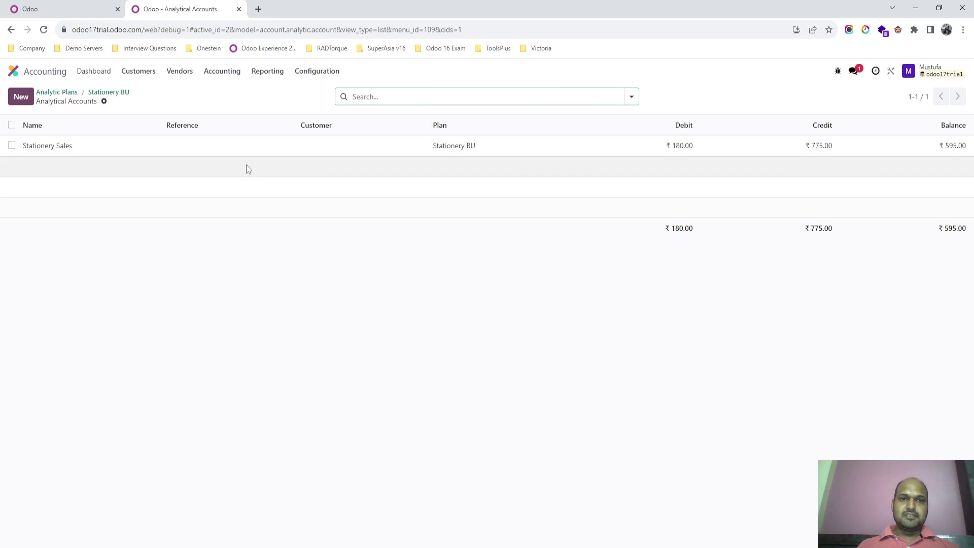
{"action": "left_click", "coordinate": [257, 150]}
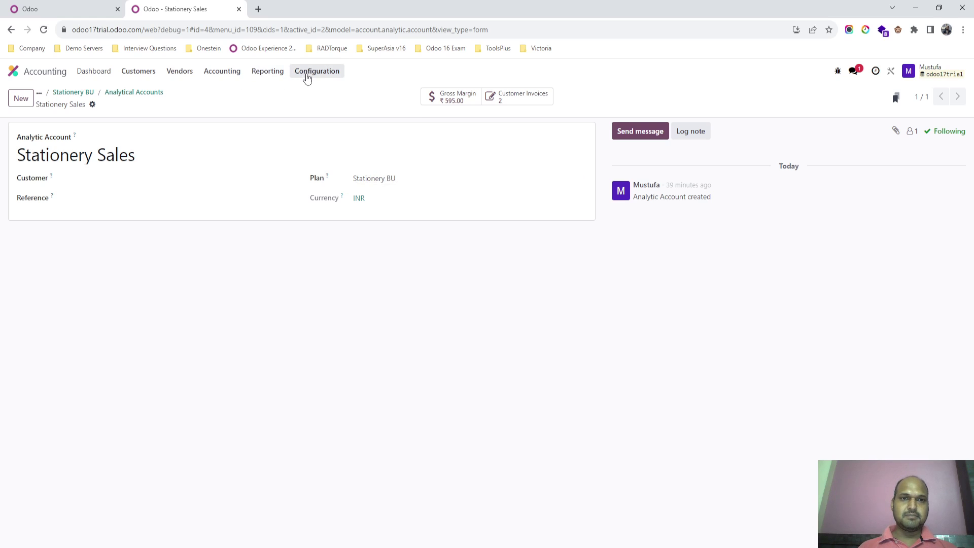
{"action": "left_click", "coordinate": [305, 73]}
{"action": "left_click", "coordinate": [222, 72]}
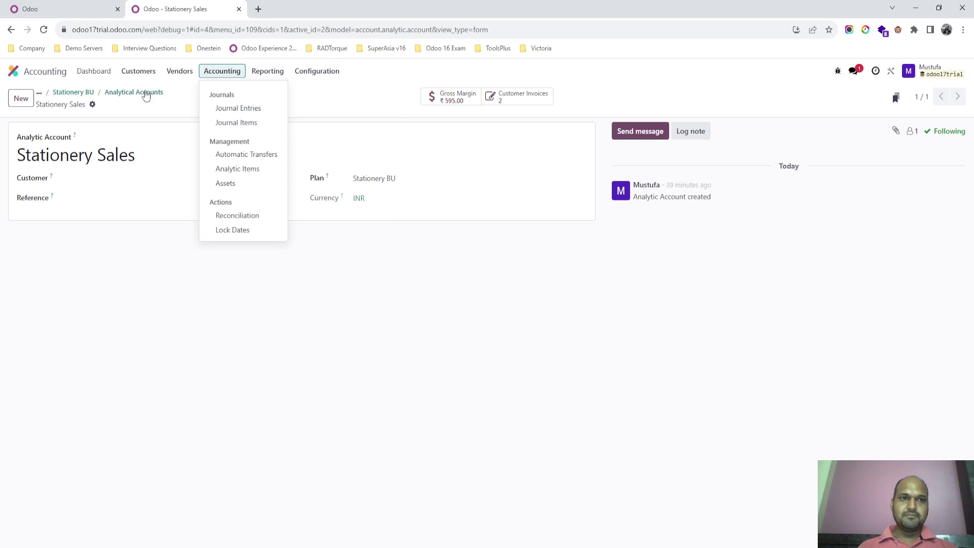
Return to the analytic plans and check the Grocery BU plan's linked analytic accounts
{"action": "left_click", "coordinate": [85, 91]}
{"action": "left_click", "coordinate": [65, 93]}
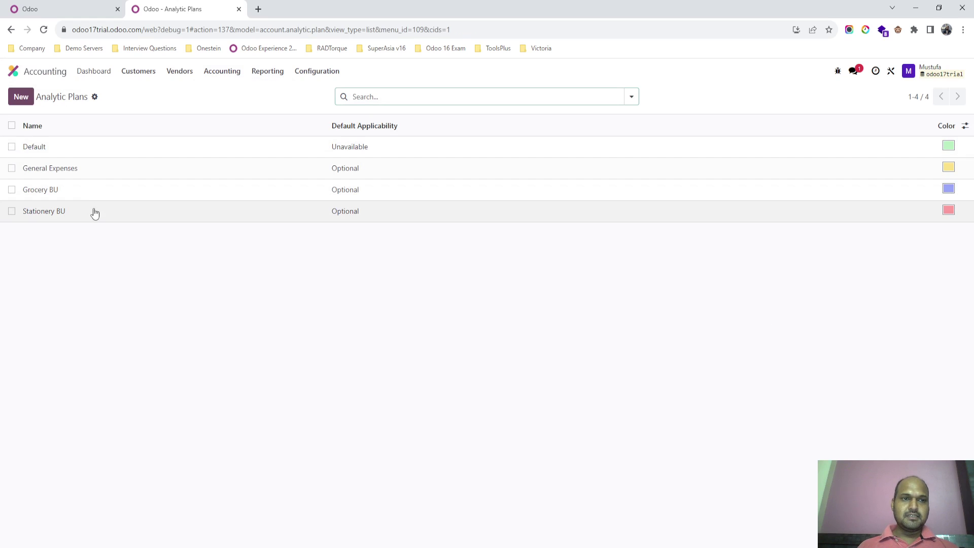
{"action": "left_click", "coordinate": [94, 194]}
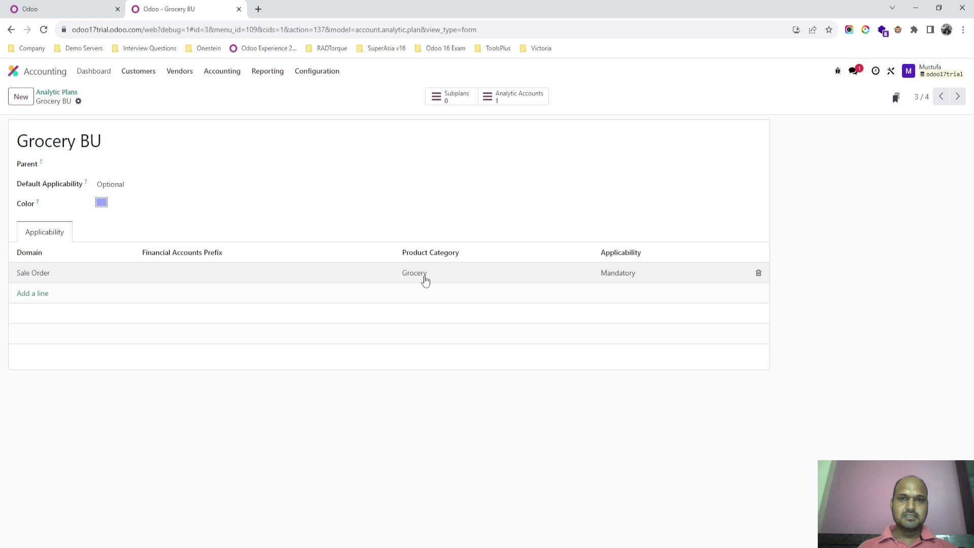
{"action": "left_click", "coordinate": [515, 98]}
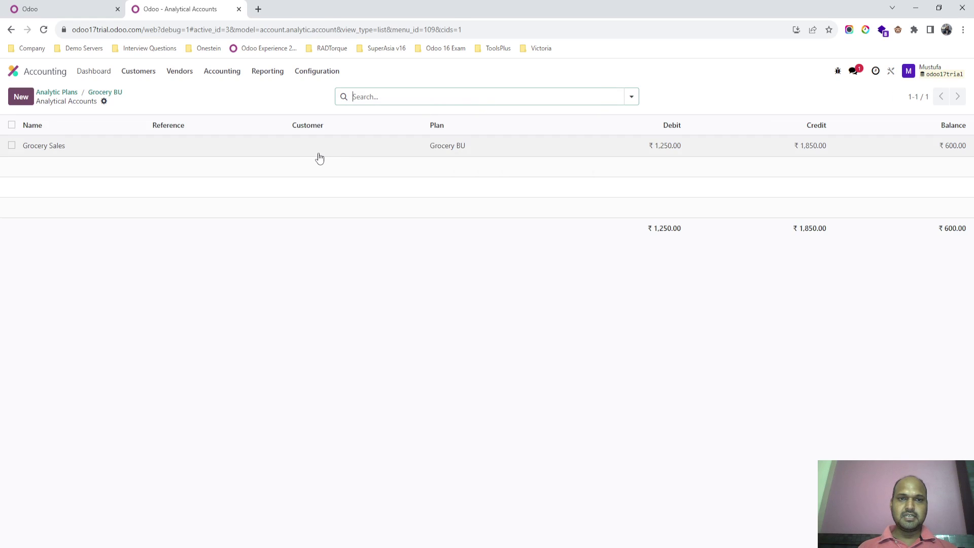
{"action": "left_click", "coordinate": [107, 92]}
View the conditions of the Grocery Sales analytic distribution model, including its product category
{"action": "left_click", "coordinate": [299, 73]}
{"action": "scroll", "coordinate": [352, 319], "scroll_direction": "down", "scroll_amount": 3}
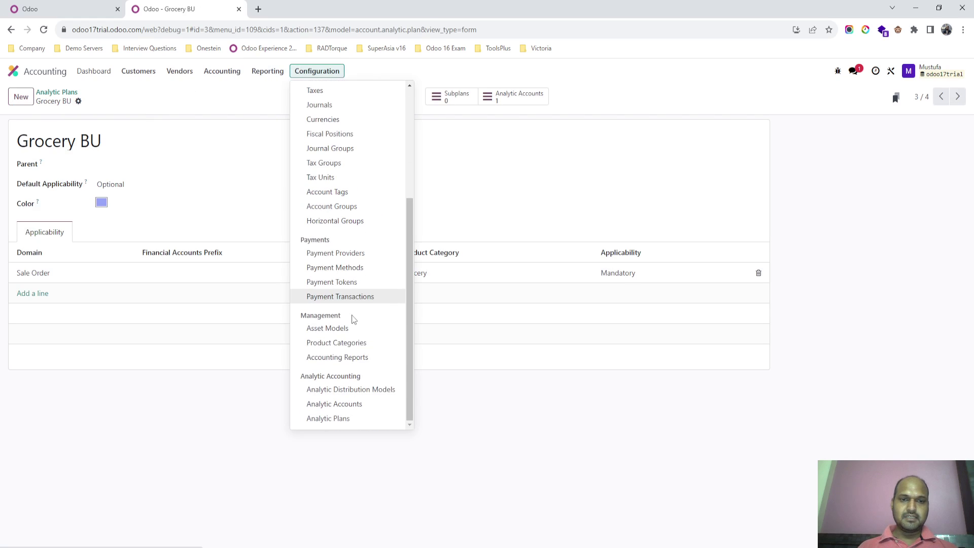
{"action": "left_click", "coordinate": [358, 389]}
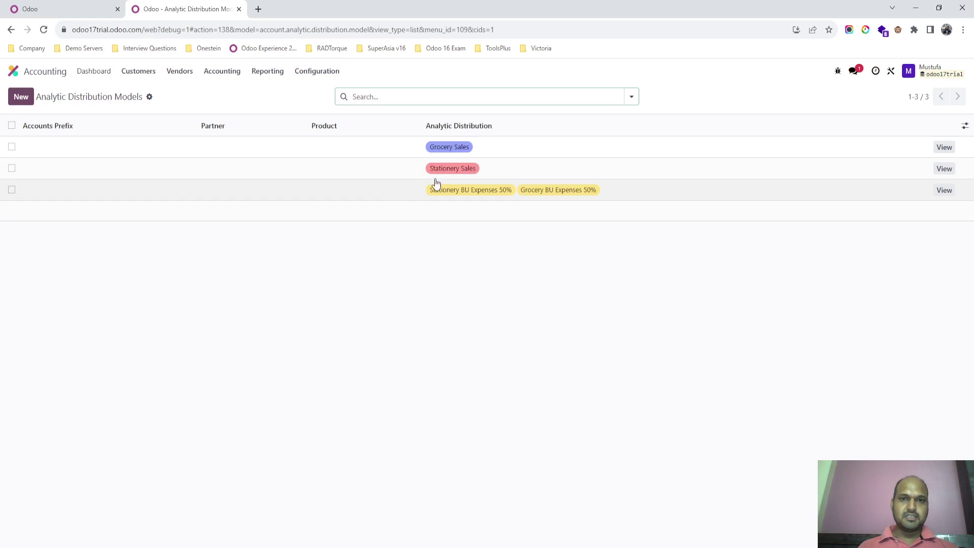
{"action": "left_click", "coordinate": [490, 154]}
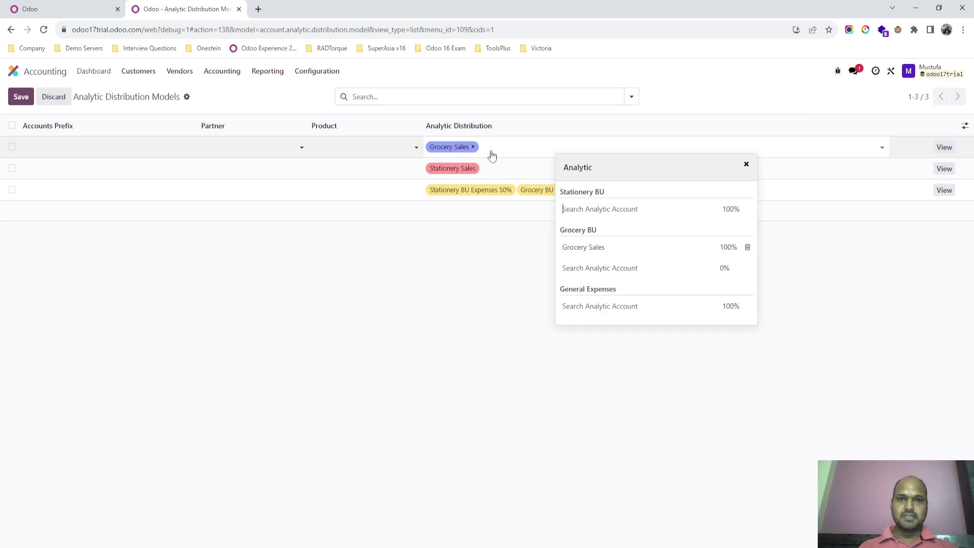
{"action": "left_click", "coordinate": [943, 147]}
{"action": "left_click", "coordinate": [932, 147]}
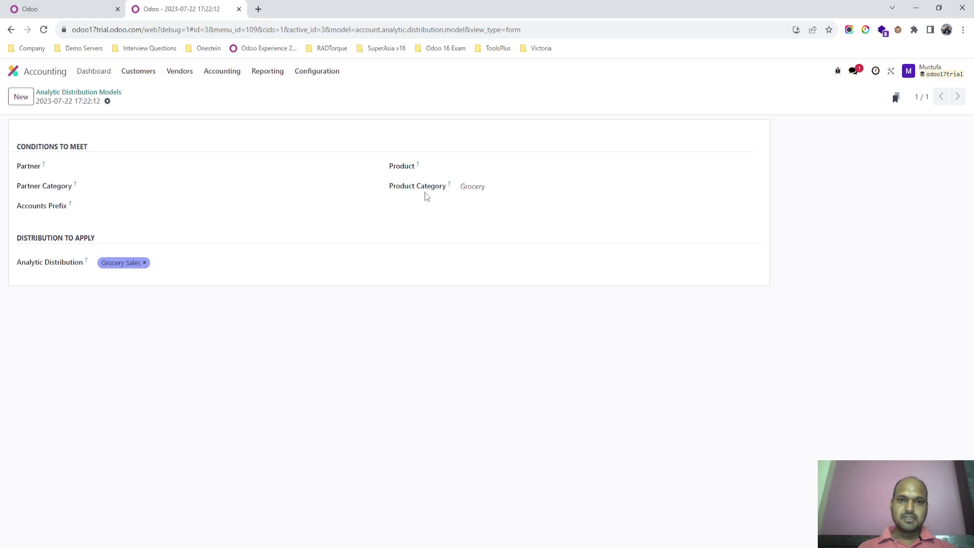
{"action": "left_click", "coordinate": [492, 193]}
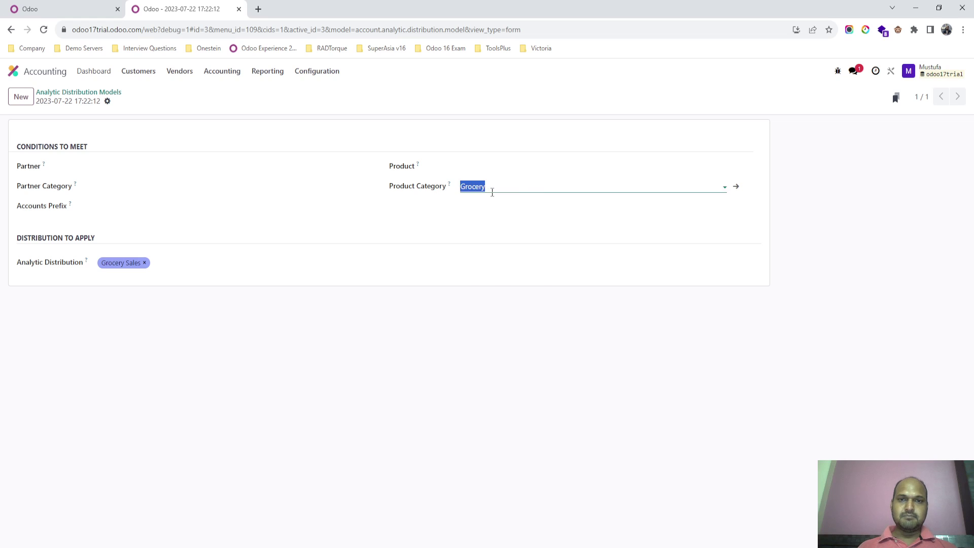
View the conditions of the Stationery Sales analytic distribution model and return to the model list
{"action": "left_click", "coordinate": [252, 122]}
{"action": "left_click", "coordinate": [112, 92]}
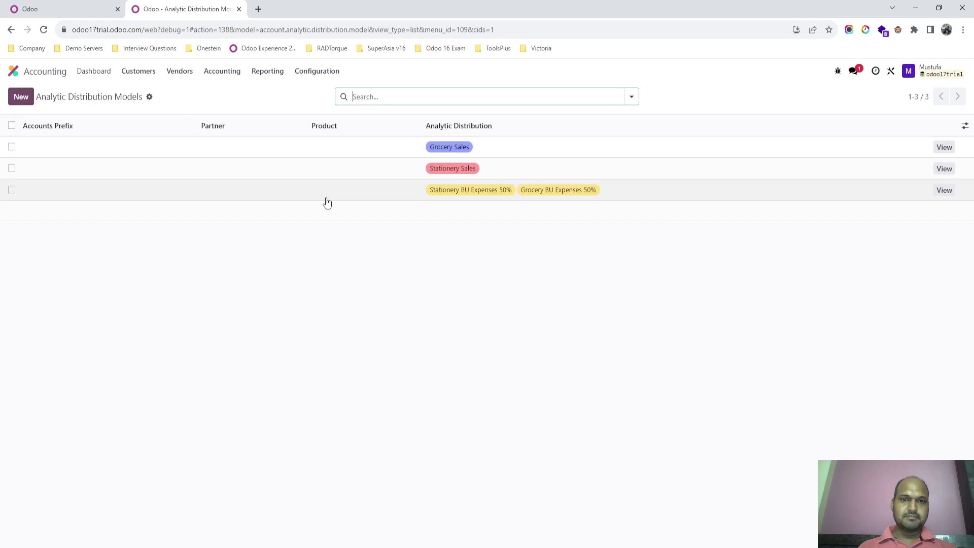
{"action": "left_click", "coordinate": [485, 169]}
{"action": "left_click", "coordinate": [943, 169]}
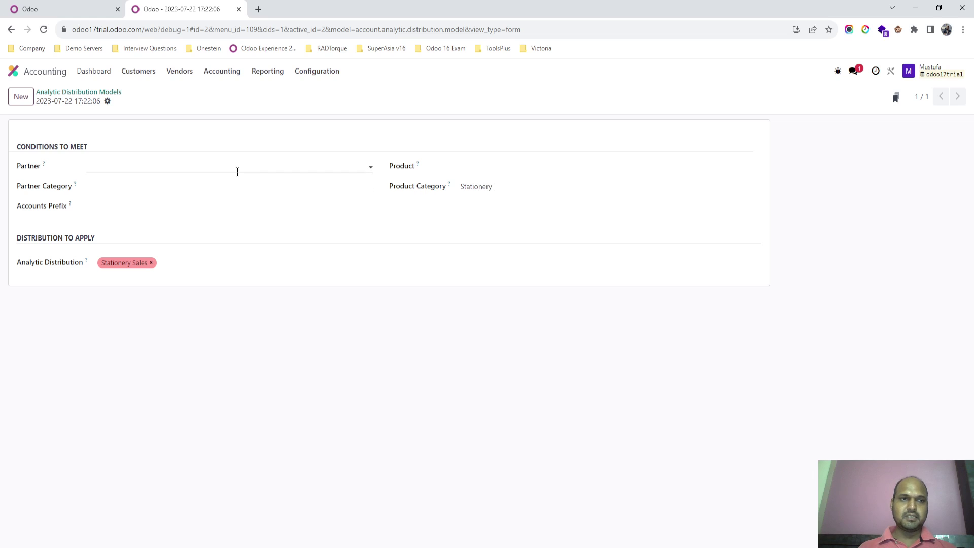
{"action": "left_click", "coordinate": [113, 94]}
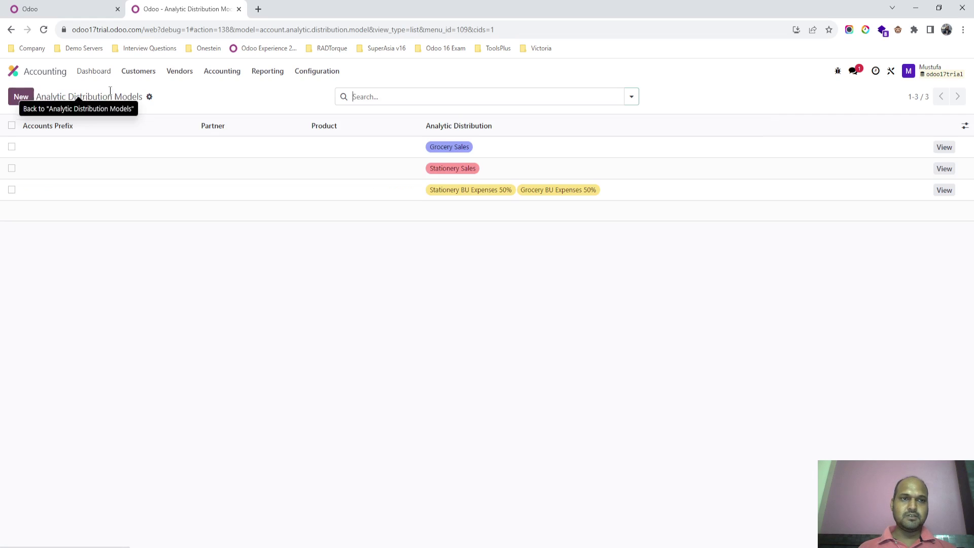
Review the General Expenses analytic plan and list its analytic accounts
{"action": "left_click", "coordinate": [660, 197]}
{"action": "left_click", "coordinate": [316, 71]}
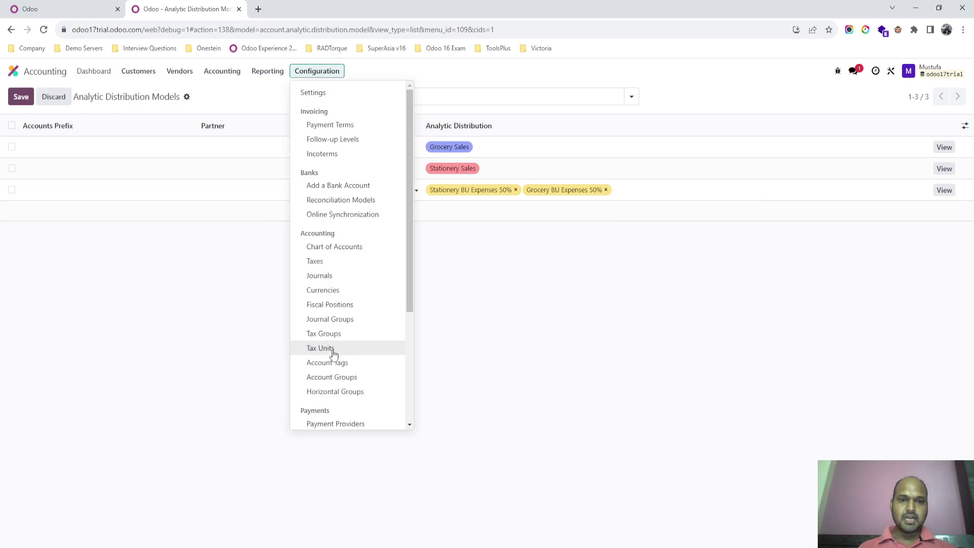
{"action": "scroll", "coordinate": [330, 347], "scroll_direction": "down", "scroll_amount": 3}
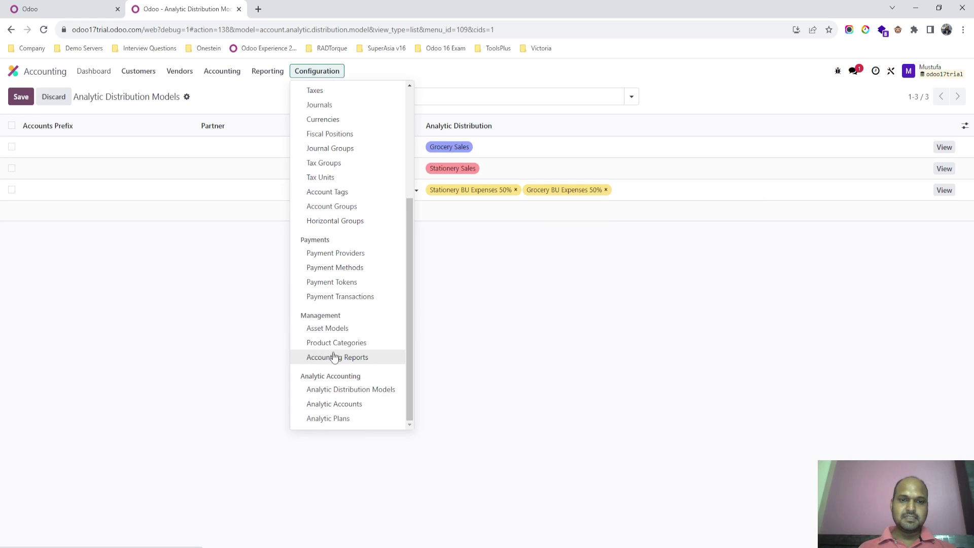
{"action": "left_click", "coordinate": [344, 417]}
{"action": "left_click", "coordinate": [123, 168]}
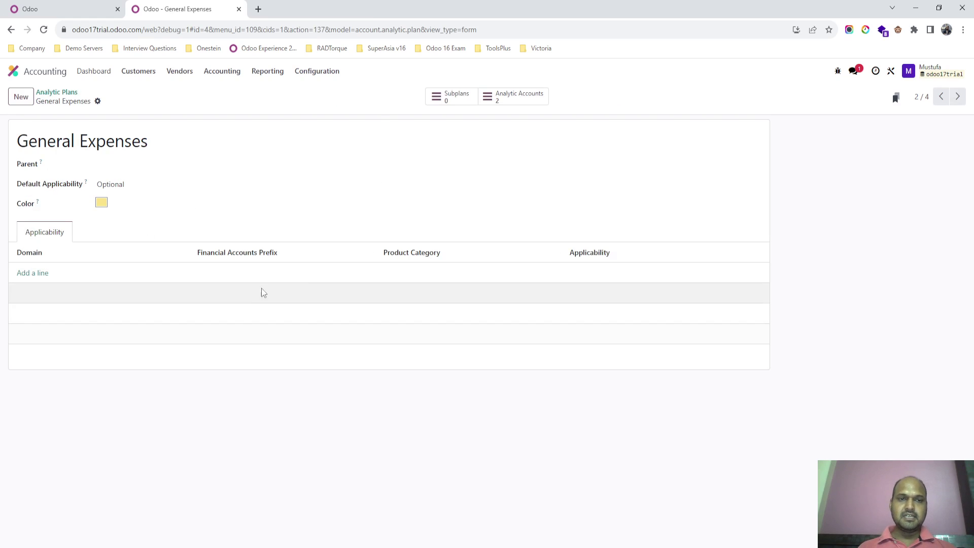
{"action": "left_click", "coordinate": [533, 96]}
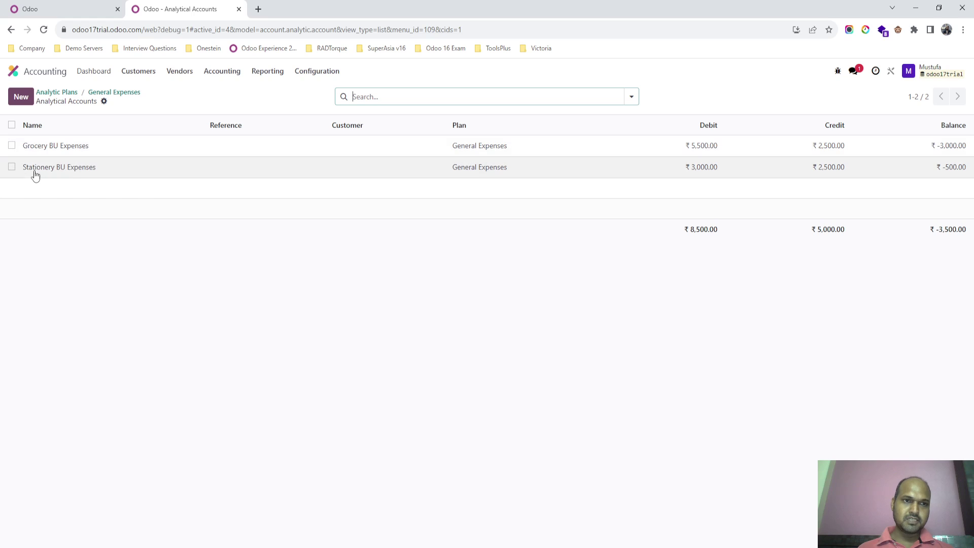
View the analytic distribution model that splits expenses 50% each between Stationery BU Expenses and Grocery BU Expenses
{"action": "left_click", "coordinate": [317, 72]}
{"action": "scroll", "coordinate": [348, 344], "scroll_direction": "down", "scroll_amount": 4}
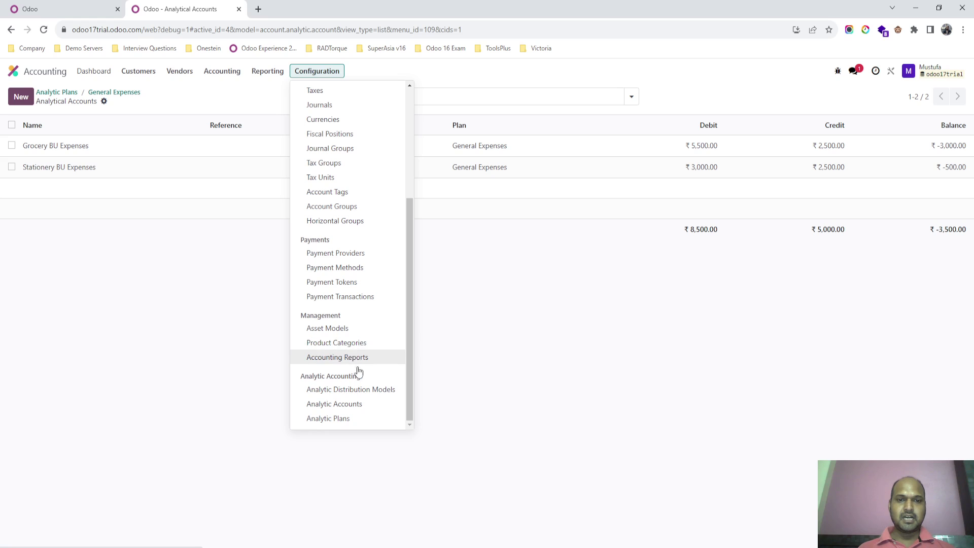
{"action": "left_click", "coordinate": [363, 390]}
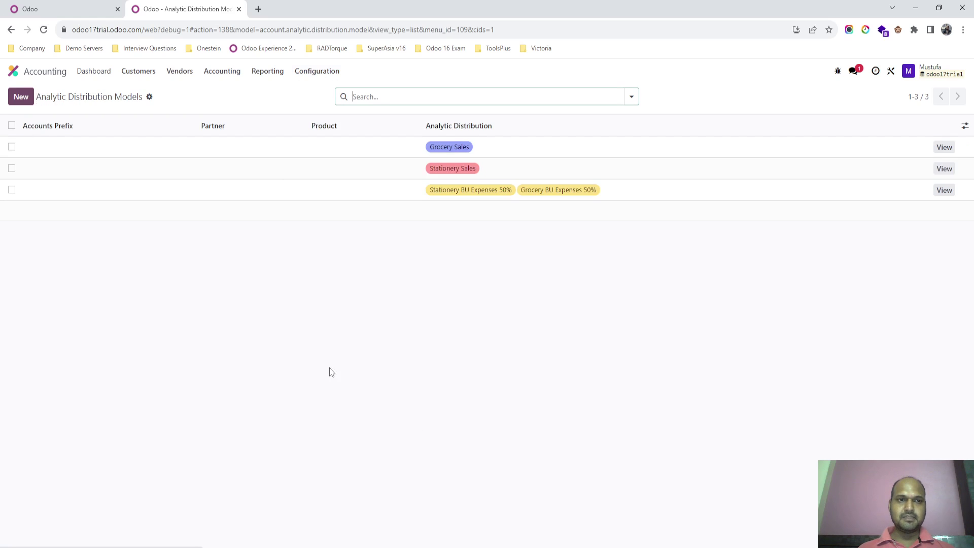
{"action": "left_click", "coordinate": [657, 190]}
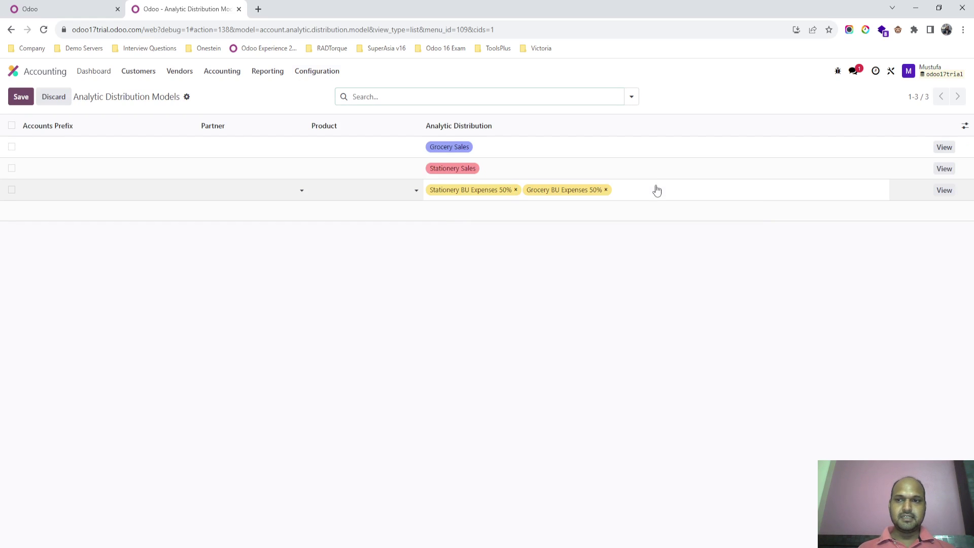
{"action": "left_click", "coordinate": [943, 190]}
{"action": "left_click", "coordinate": [943, 190]}
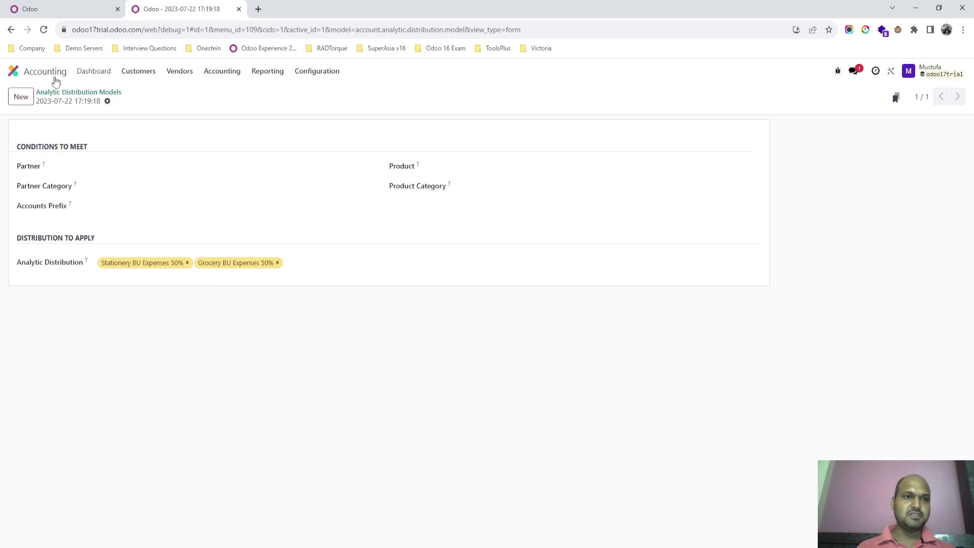
{"action": "left_click", "coordinate": [33, 73]}
{"action": "left_click", "coordinate": [71, 9]}
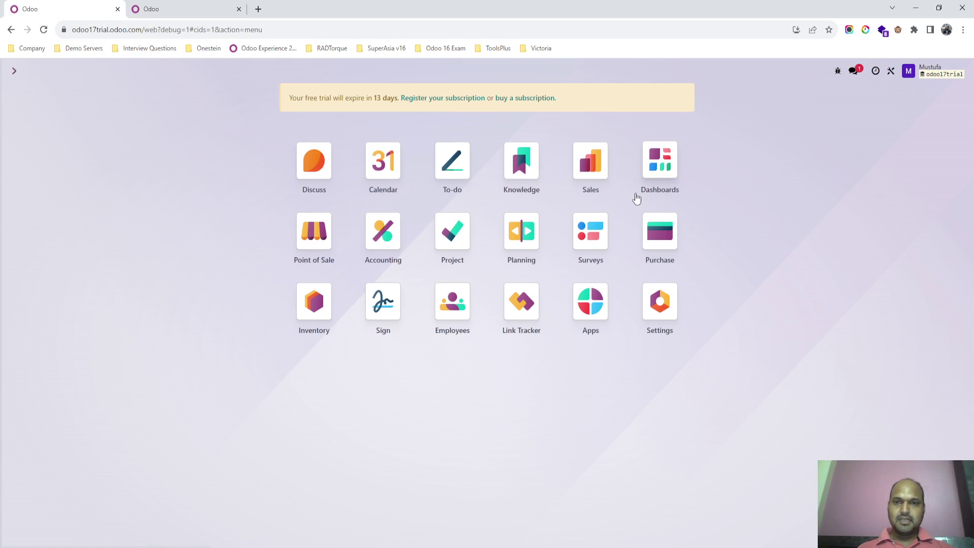
{"action": "left_click", "coordinate": [598, 178]}
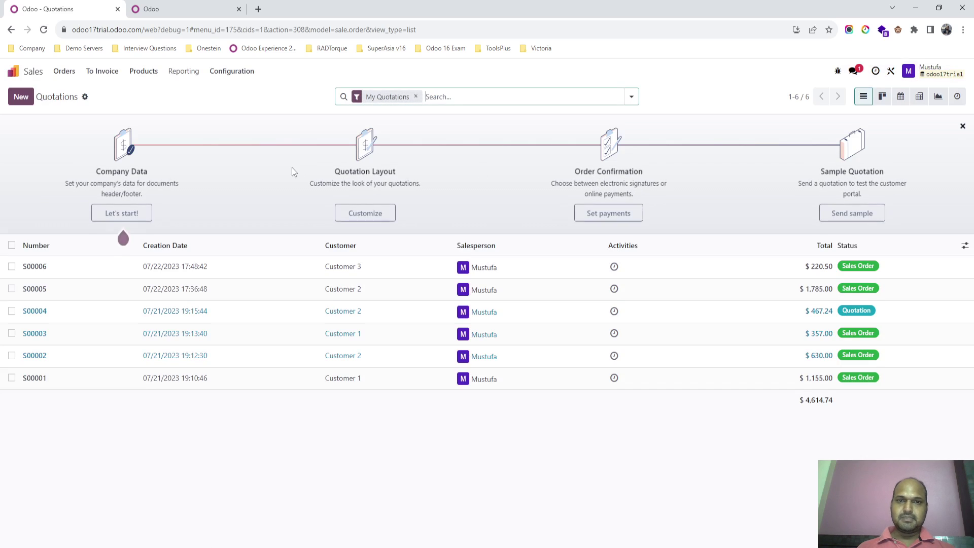
{"action": "left_click", "coordinate": [228, 72]}
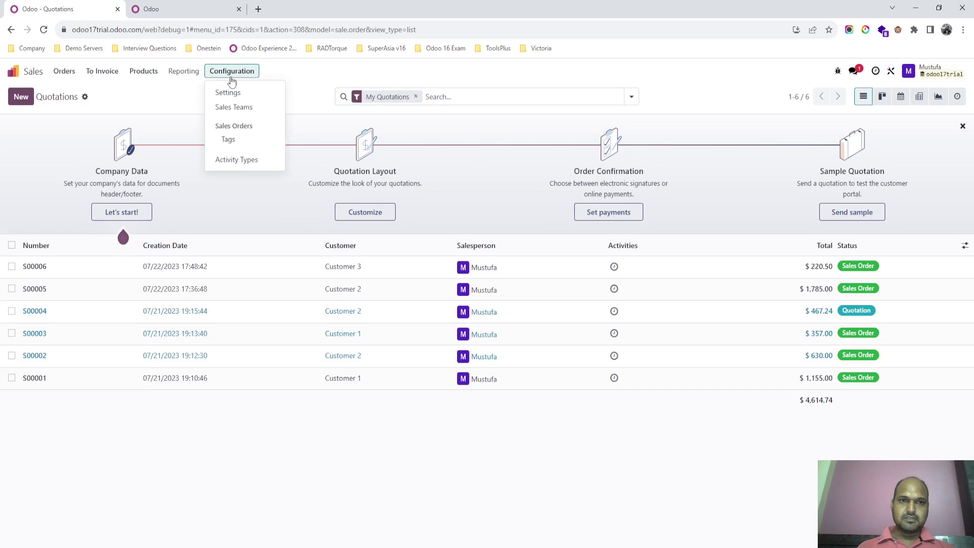
{"action": "left_click", "coordinate": [12, 71]}
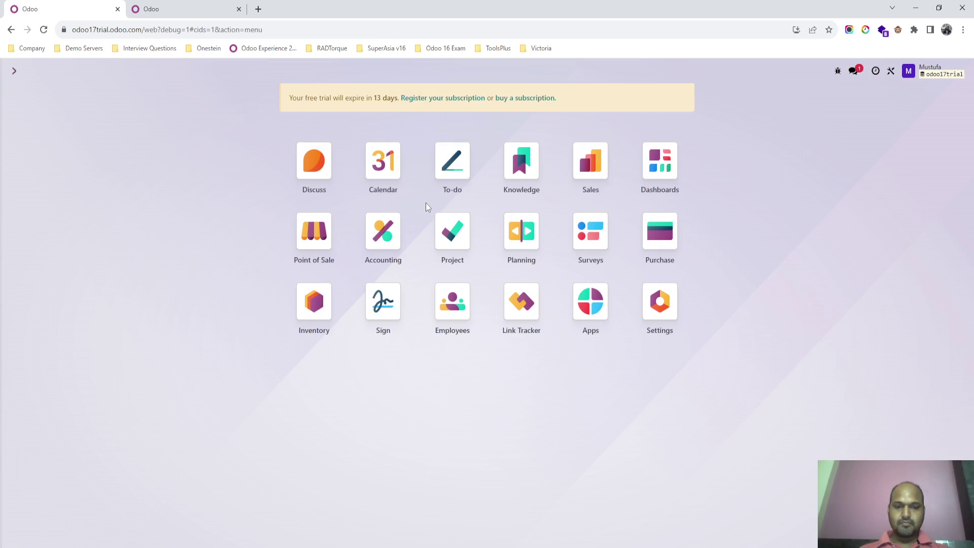
Open the Profit and Loss report in the Accounting app
{"action": "type", "text": "acc"}
{"action": "key", "text": "Escape"}
{"action": "left_click", "coordinate": [383, 231]}
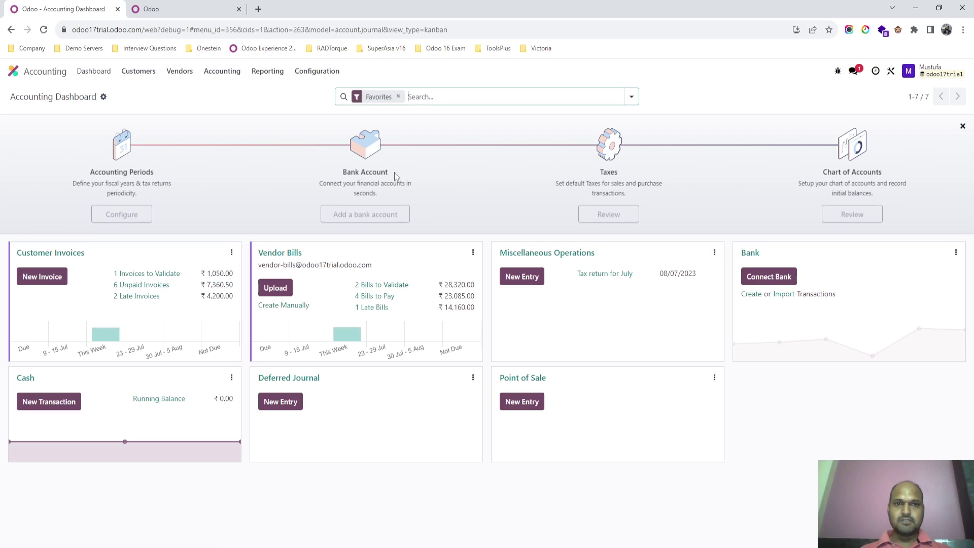
{"action": "left_click", "coordinate": [267, 71]}
{"action": "left_click", "coordinate": [293, 123]}
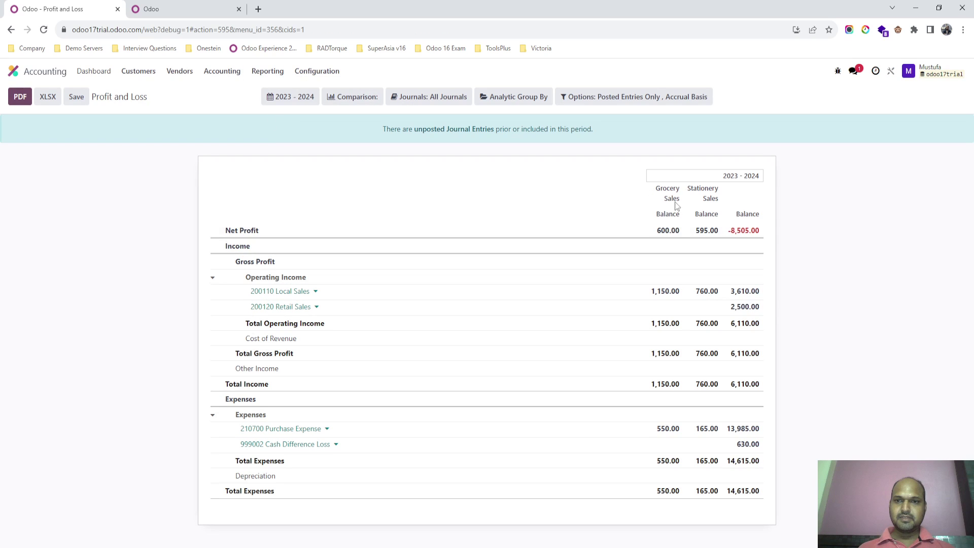
Remove the Grocery Sales and Stationery Sales accounts from the Profit and Loss report's analytic grouping
{"action": "left_click", "coordinate": [529, 102]}
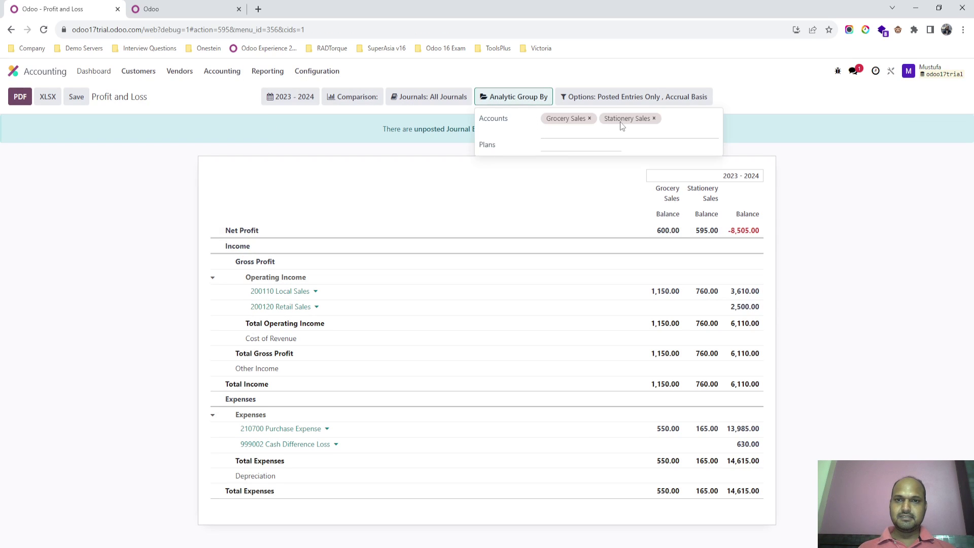
{"action": "left_click", "coordinate": [589, 118]}
{"action": "left_click", "coordinate": [591, 118]}
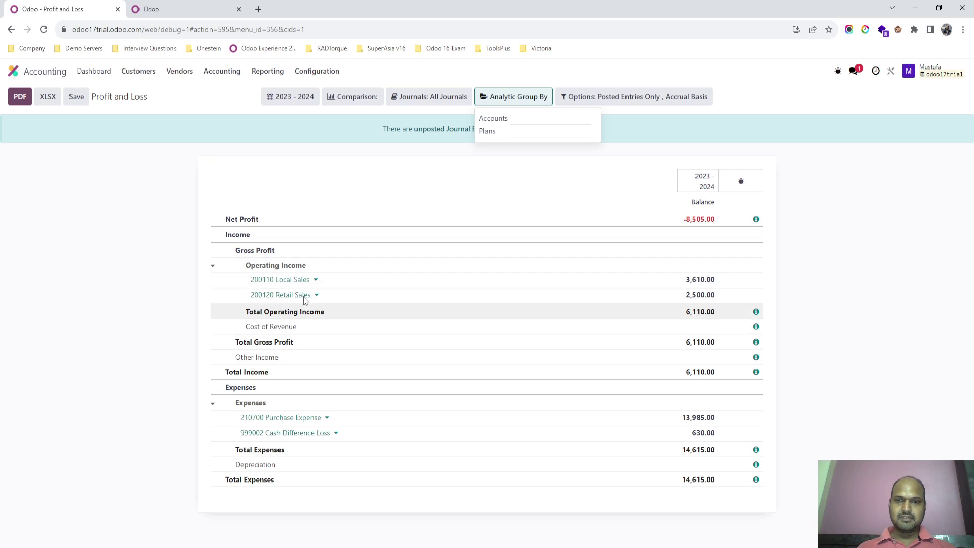
Open the list of product categories in the accounting configuration
{"action": "left_click", "coordinate": [302, 73]}
{"action": "scroll", "coordinate": [359, 314], "scroll_direction": "down", "scroll_amount": 3}
{"action": "left_click", "coordinate": [370, 346]}
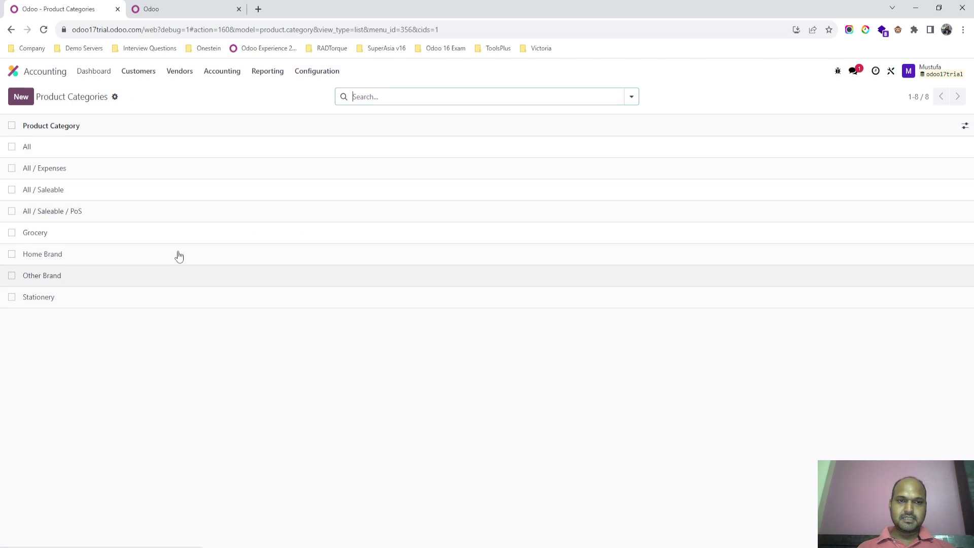
View the accounting and inventory valuation settings of the Grocery and Stationery product categories
{"action": "left_click", "coordinate": [89, 237]}
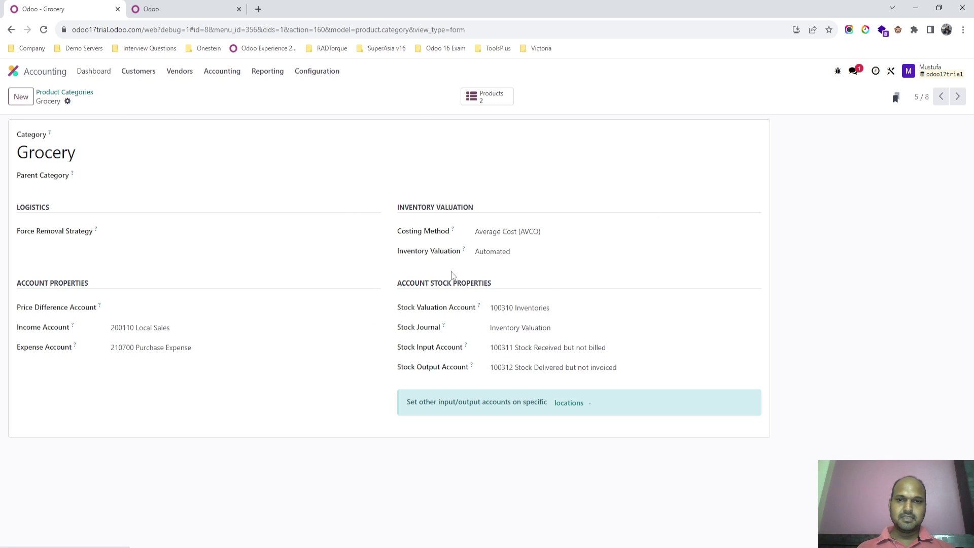
{"action": "left_click", "coordinate": [85, 100]}
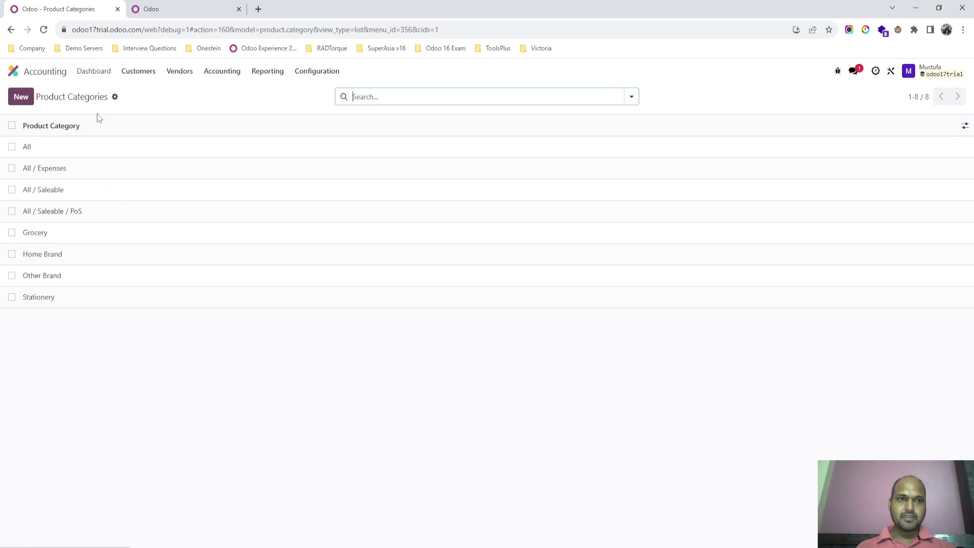
{"action": "left_click", "coordinate": [105, 294]}
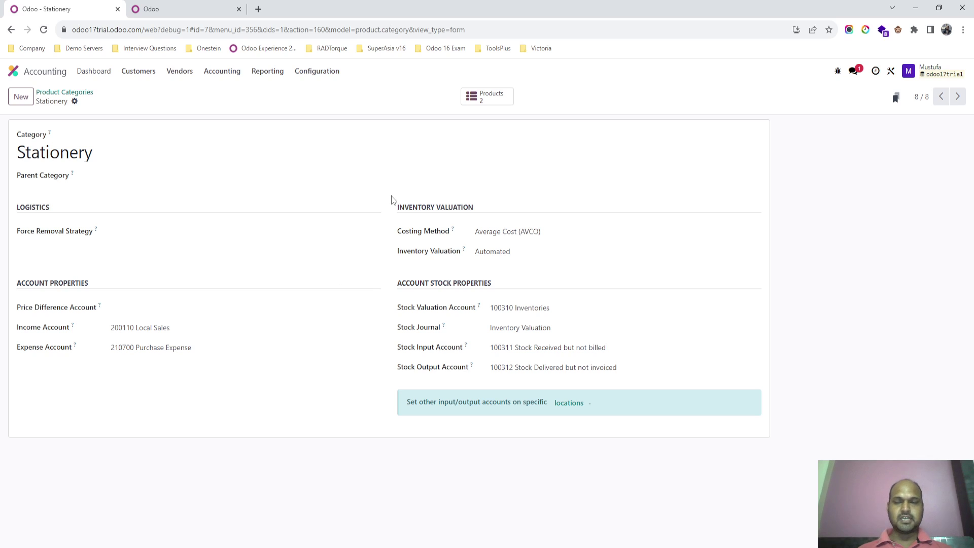
Open the General Ledger from the Profit and Loss report's 200110 Local Sales line and expand that account's entries
{"action": "left_click", "coordinate": [315, 72]}
{"action": "left_click", "coordinate": [267, 71]}
{"action": "left_click", "coordinate": [273, 123]}
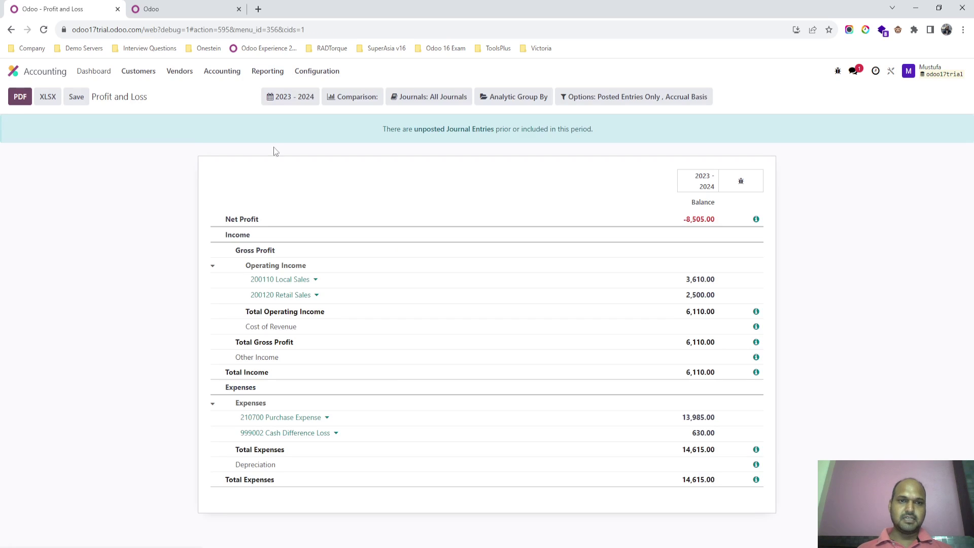
{"action": "left_click", "coordinate": [283, 280]}
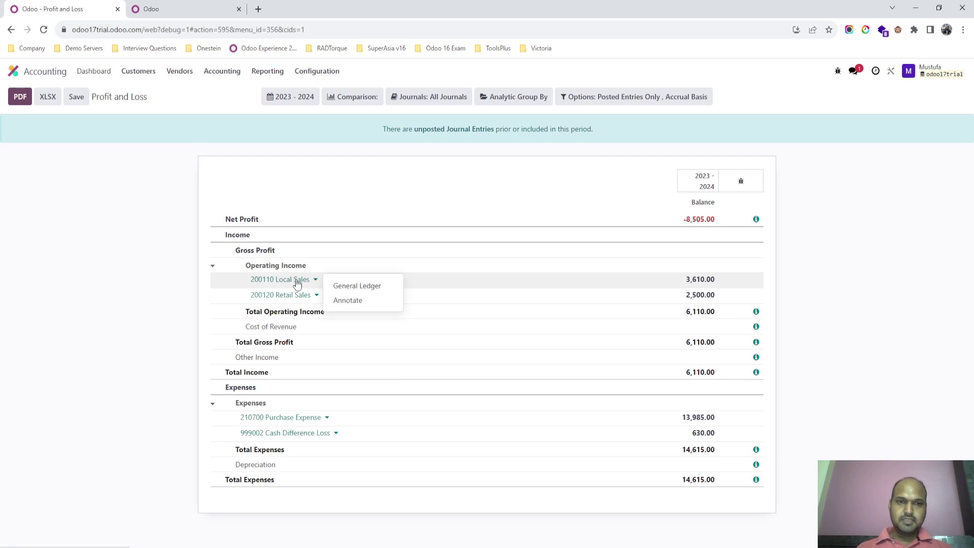
{"action": "left_click", "coordinate": [339, 285]}
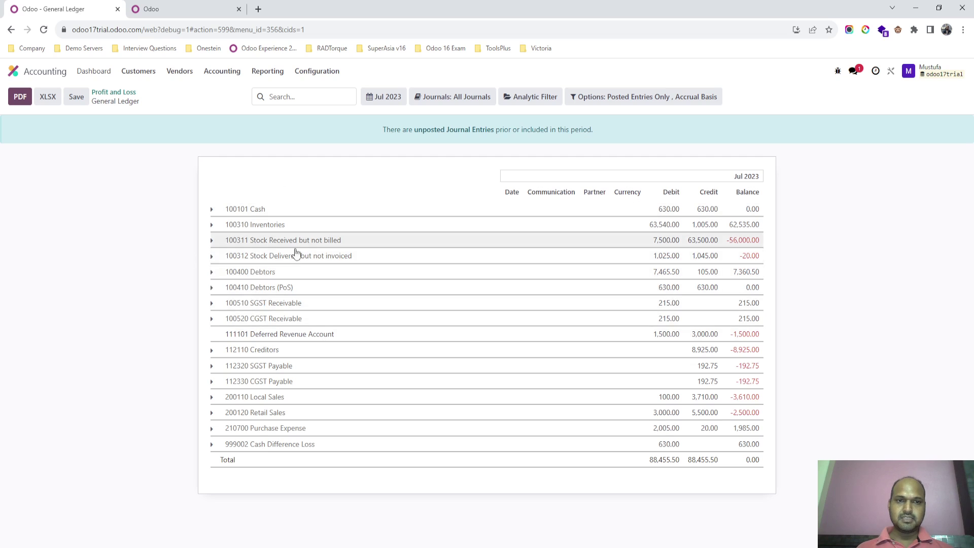
{"action": "left_click", "coordinate": [282, 397]}
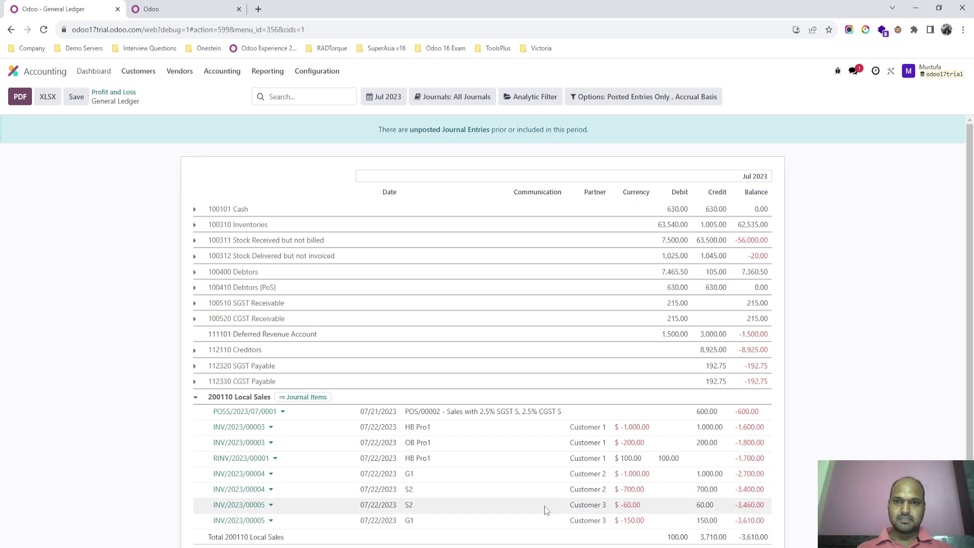
Filter the General Ledger by the Grocery Sales analytic account, switch the filter to Stationery Sales, and clear it
{"action": "left_click", "coordinate": [539, 103]}
{"action": "left_click", "coordinate": [569, 120]}
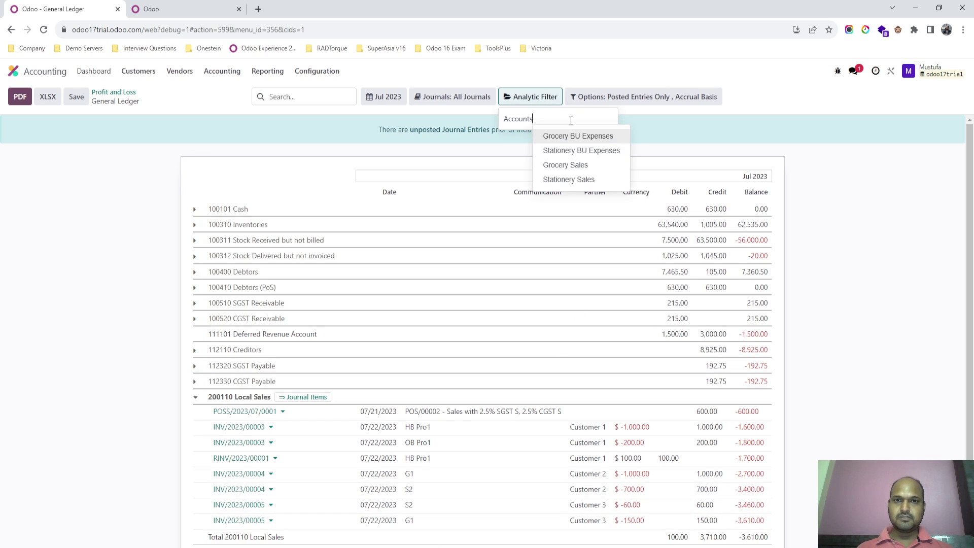
{"action": "left_click", "coordinate": [570, 168]}
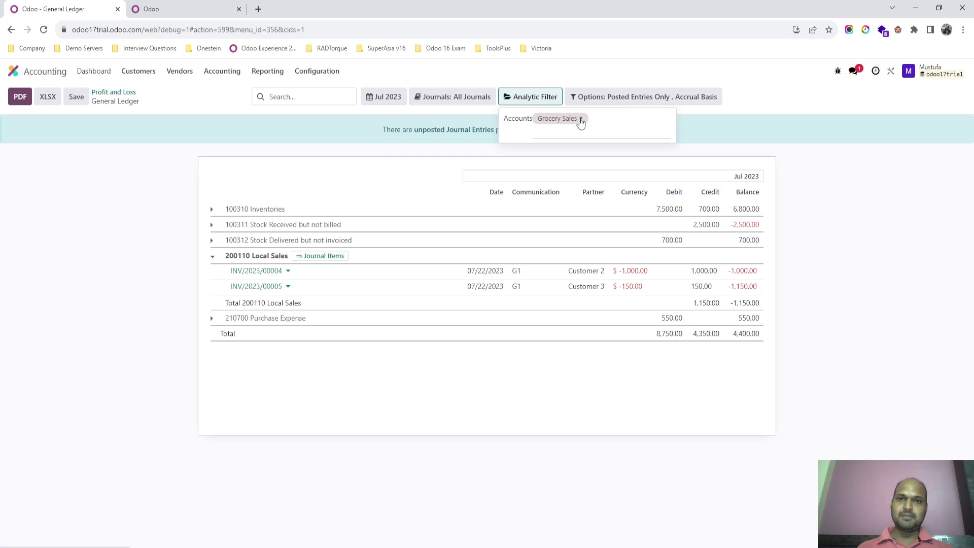
{"action": "left_click", "coordinate": [581, 119]}
{"action": "left_click", "coordinate": [570, 180]}
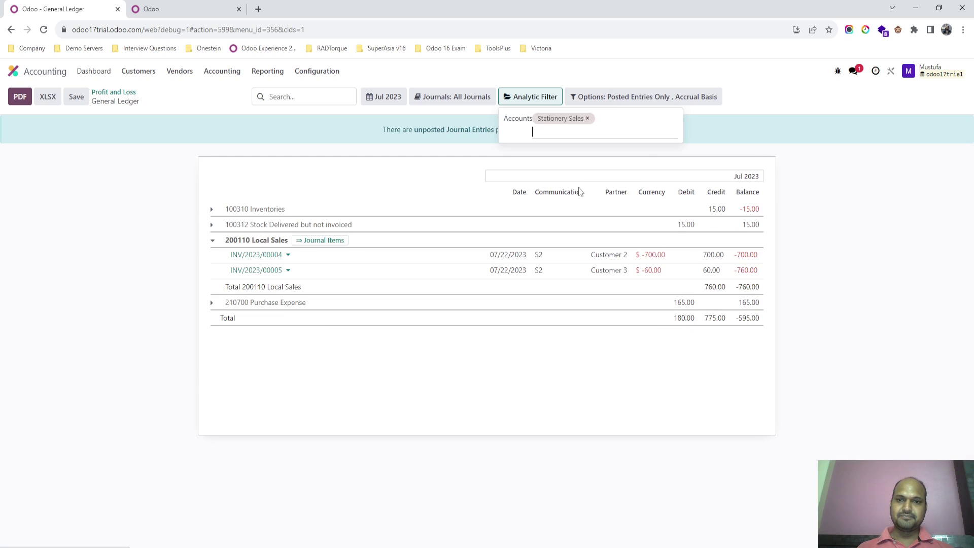
{"action": "left_click", "coordinate": [586, 119]}
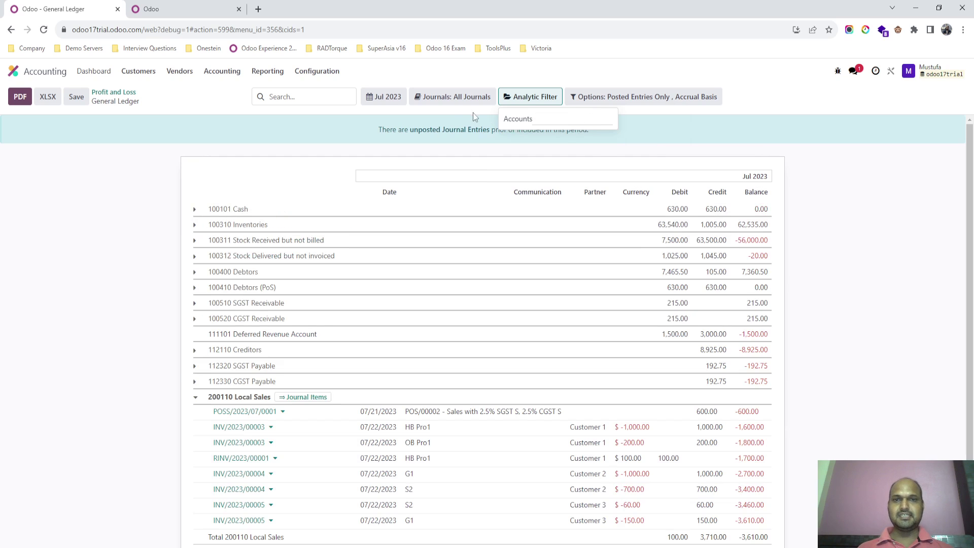
{"action": "left_click", "coordinate": [398, 70]}
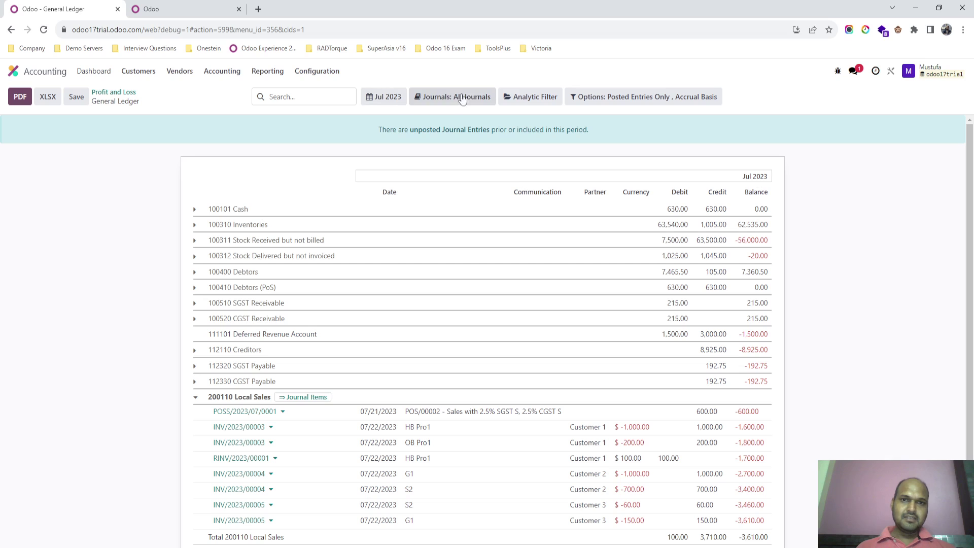
Open the Balance Sheet report, group it by the Grocery Sales analytic account and look through its sections
{"action": "left_click", "coordinate": [267, 72]}
{"action": "left_click", "coordinate": [277, 108]}
{"action": "left_click", "coordinate": [528, 100]}
{"action": "left_click", "coordinate": [555, 123]}
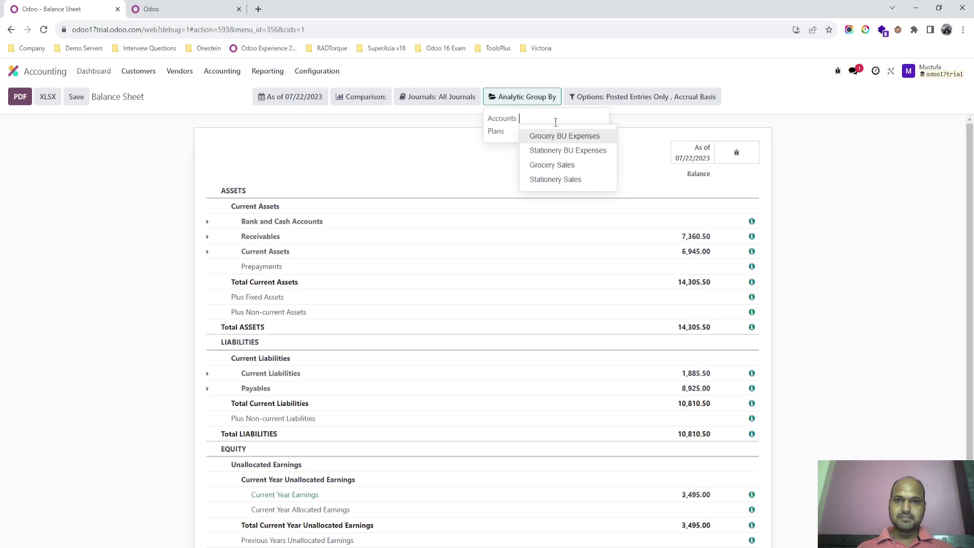
{"action": "left_click", "coordinate": [558, 164]}
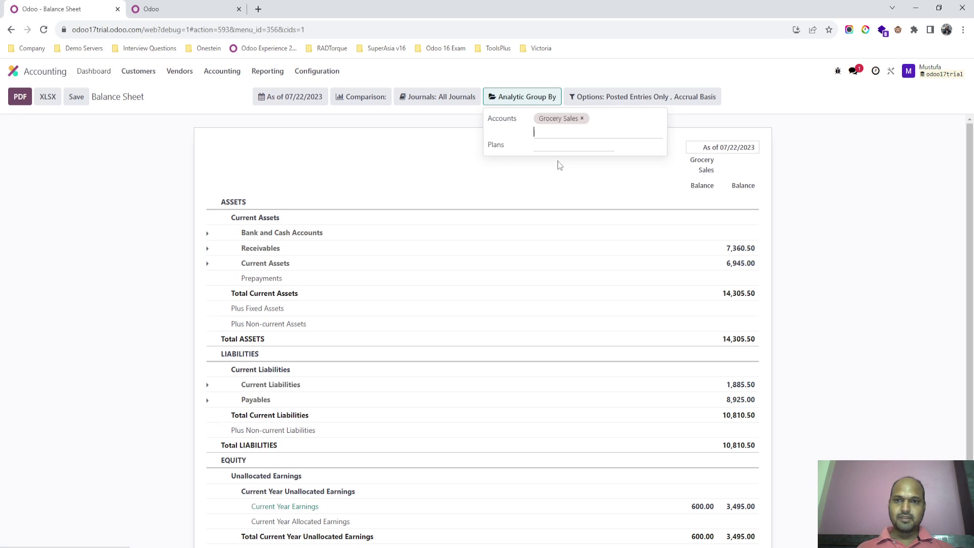
{"action": "scroll", "coordinate": [424, 337], "scroll_direction": "down", "scroll_amount": 2}
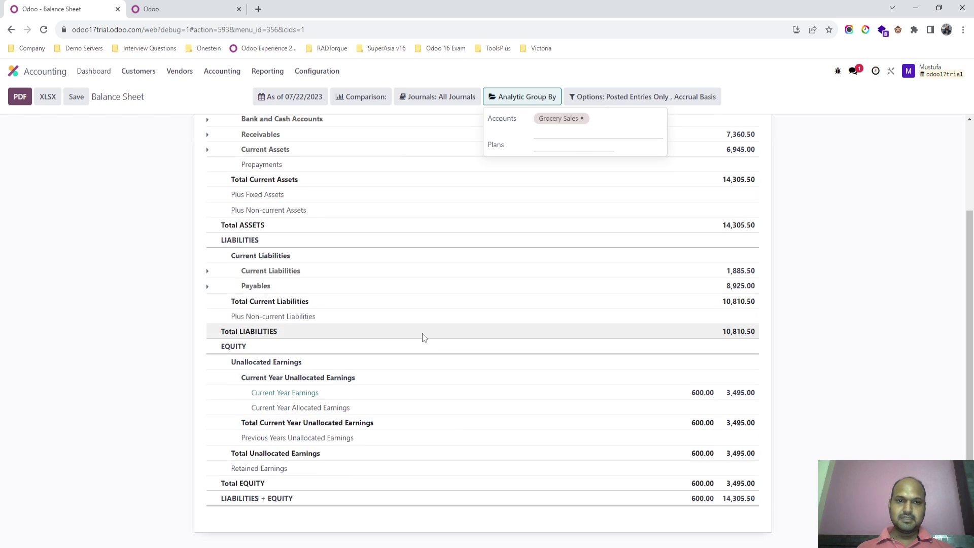
{"action": "scroll", "coordinate": [424, 337], "scroll_direction": "up", "scroll_amount": 2}
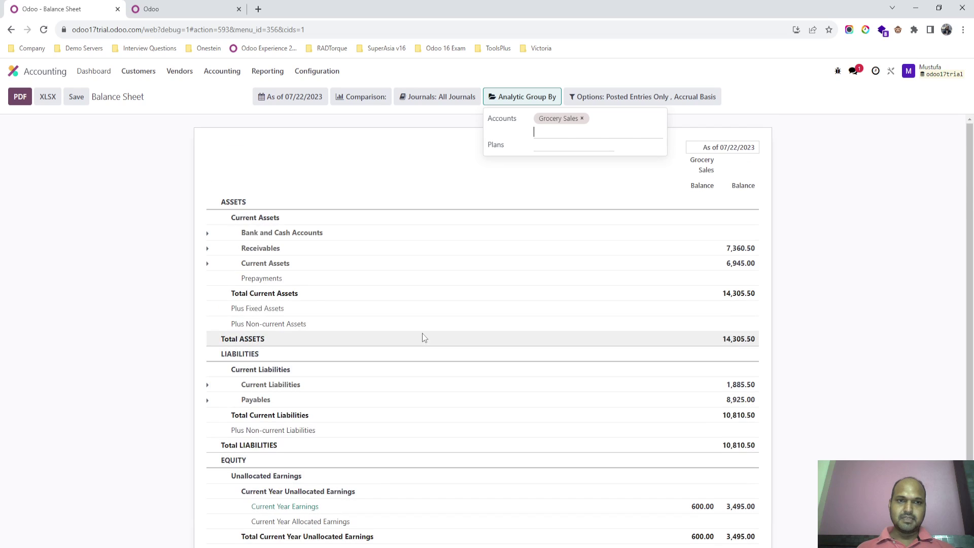
Expand Receivables and Current Assets in the Balance Sheet and add the Stationery Sales account to the analytic grouping
{"action": "left_click", "coordinate": [284, 254]}
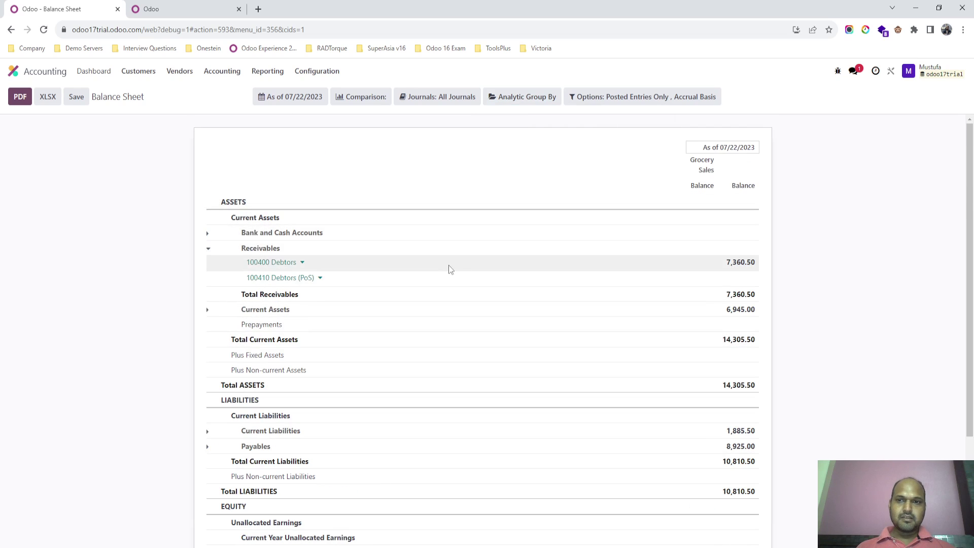
{"action": "left_click", "coordinate": [307, 310]}
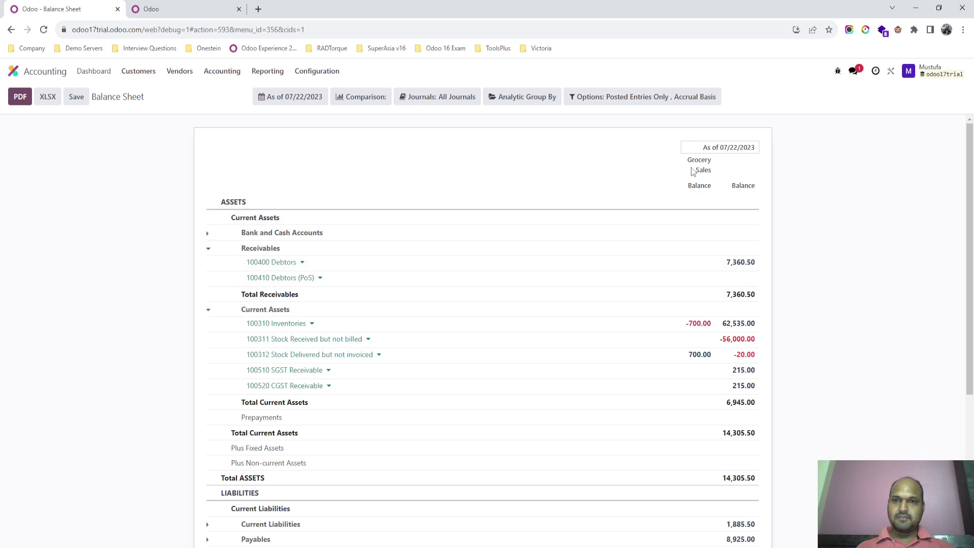
{"action": "left_click", "coordinate": [530, 97]}
{"action": "left_click", "coordinate": [586, 129]}
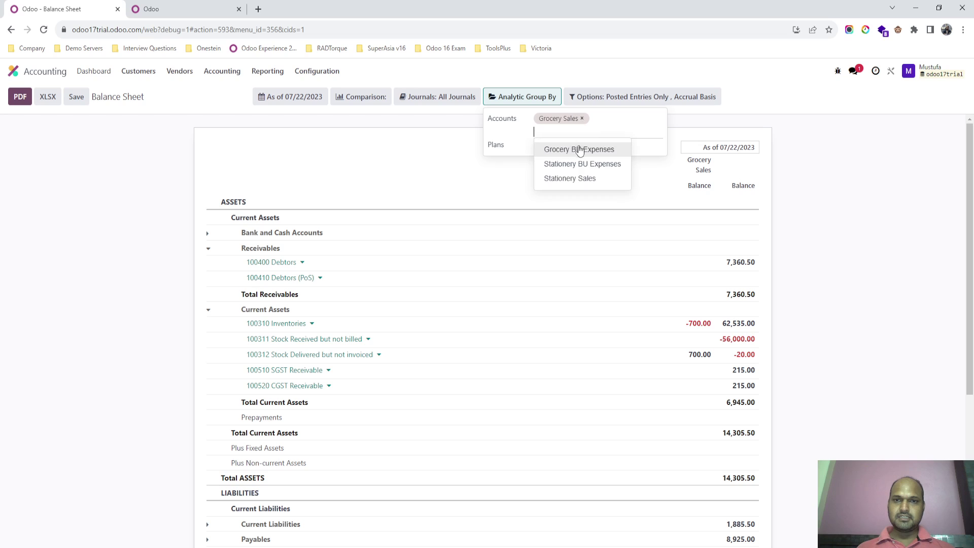
{"action": "left_click", "coordinate": [573, 176]}
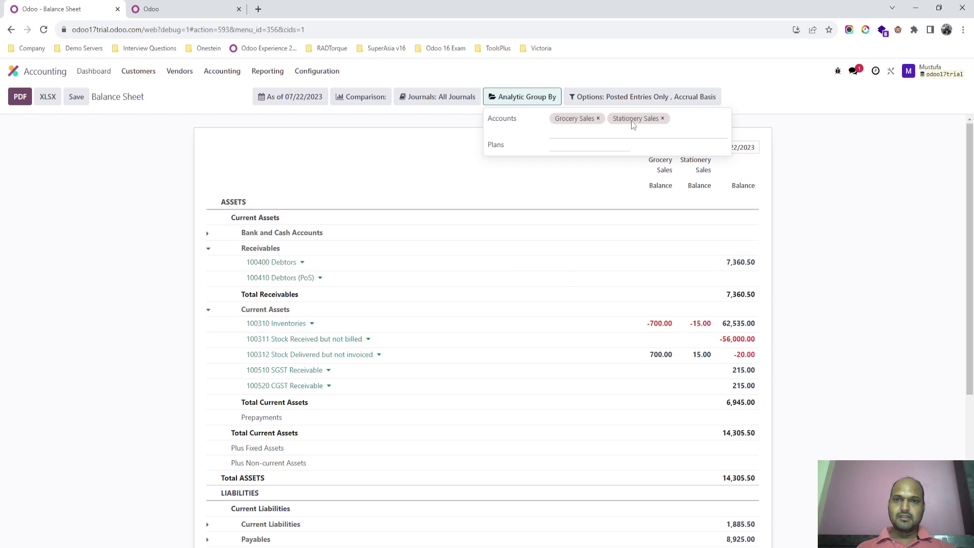
Replace the Balance Sheet's analytic account grouping with the General Expenses plan, review the column, and clear the grouping
{"action": "left_click", "coordinate": [597, 143]}
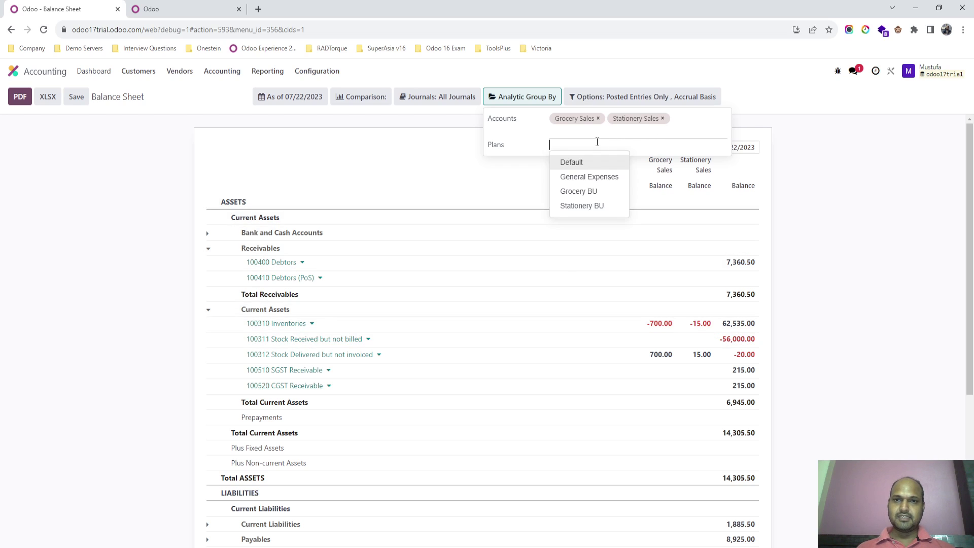
{"action": "left_click", "coordinate": [598, 119]}
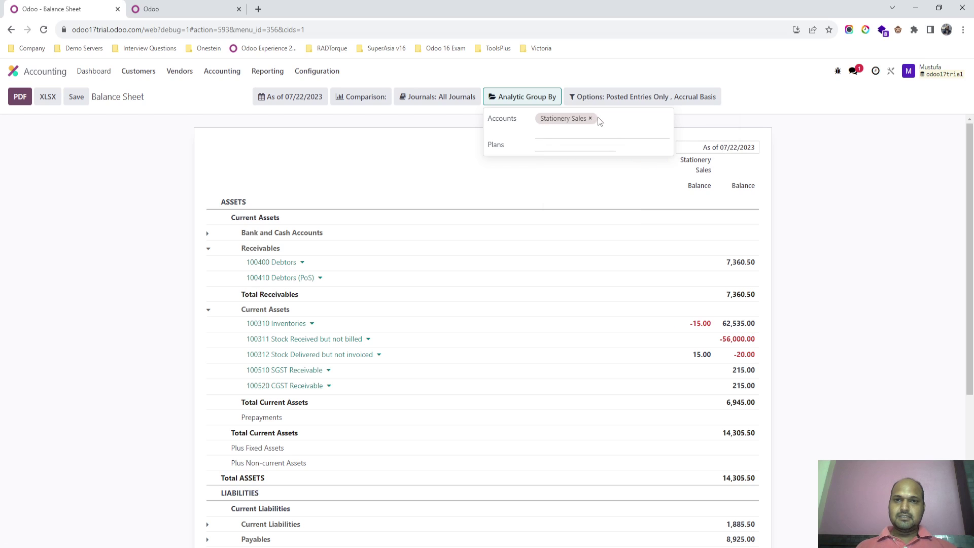
{"action": "left_click", "coordinate": [590, 118]}
{"action": "left_click", "coordinate": [581, 130]}
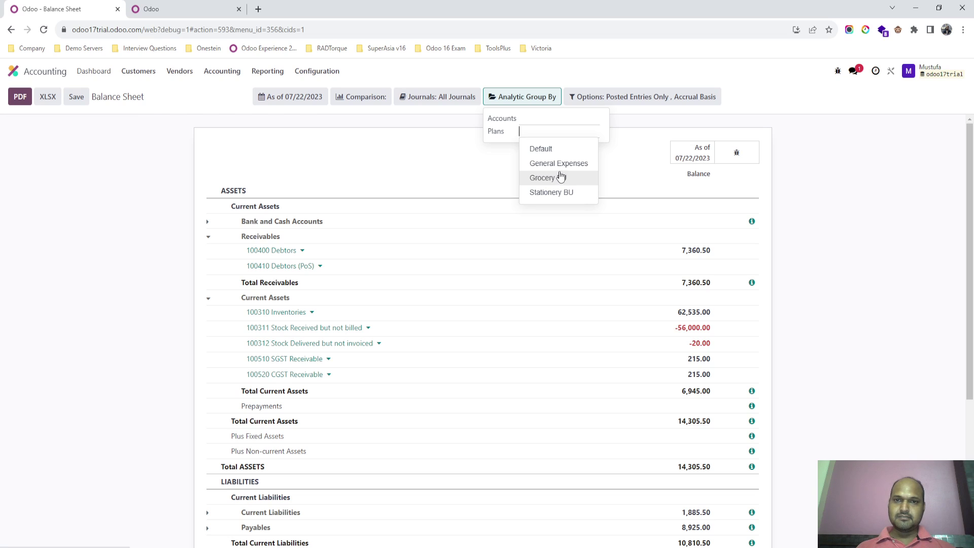
{"action": "left_click", "coordinate": [558, 165]}
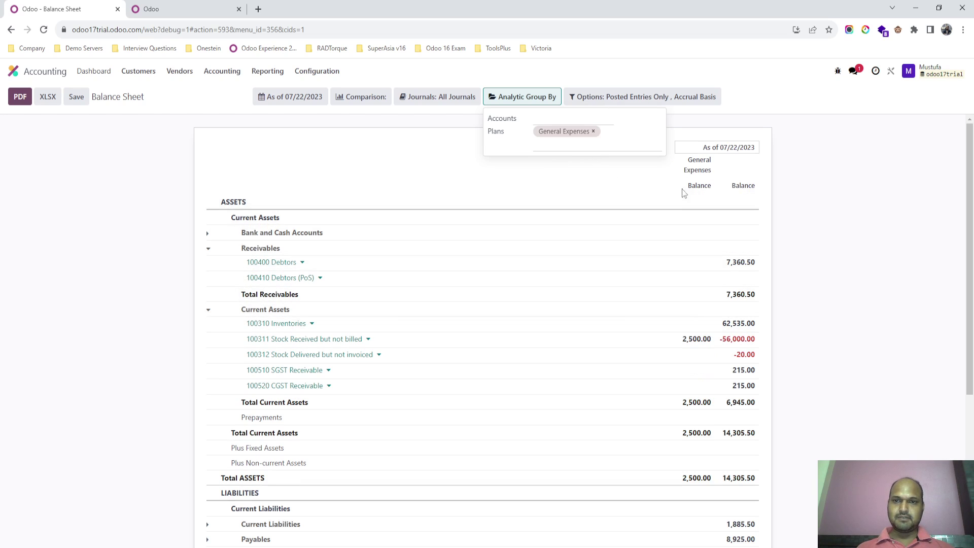
{"action": "left_click", "coordinate": [593, 131]}
{"action": "left_click", "coordinate": [524, 75]}
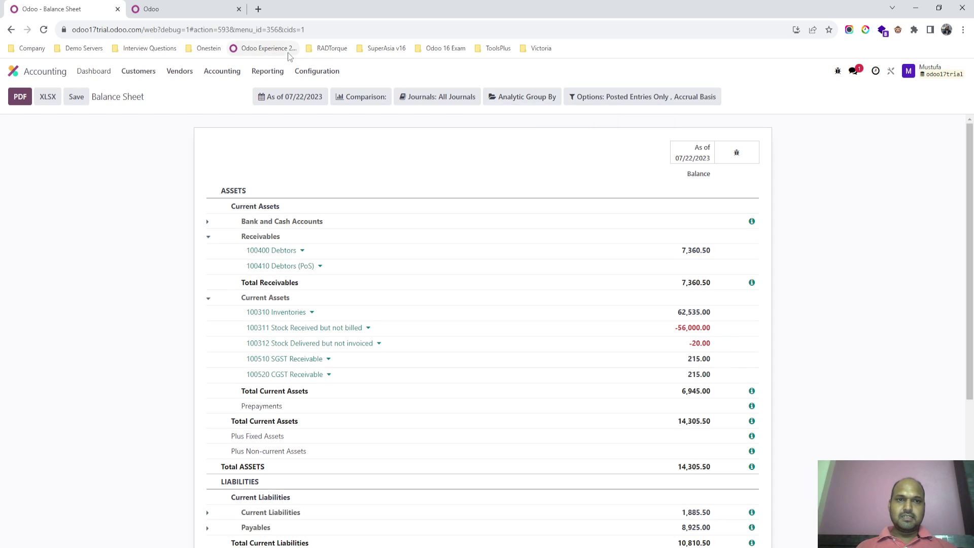
Open the Profit and Loss report and group it by the Grocery BU and Stationery BU analytic plans
{"action": "left_click", "coordinate": [276, 72]}
{"action": "left_click", "coordinate": [280, 123]}
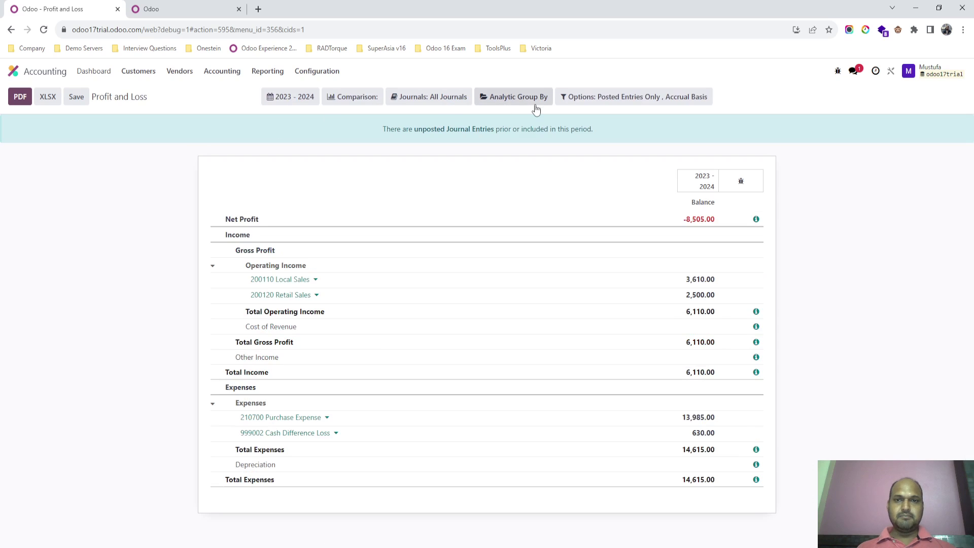
{"action": "left_click", "coordinate": [519, 96]}
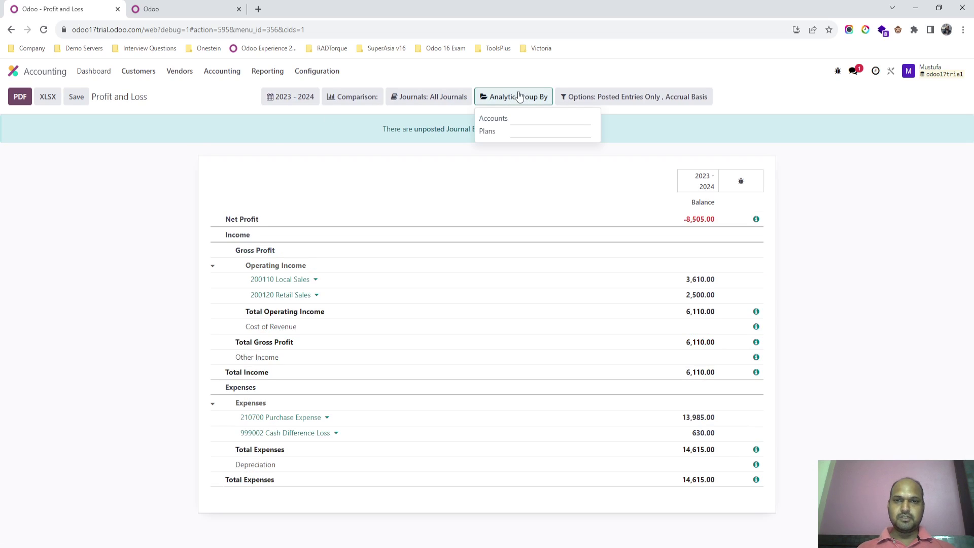
{"action": "left_click", "coordinate": [534, 131]}
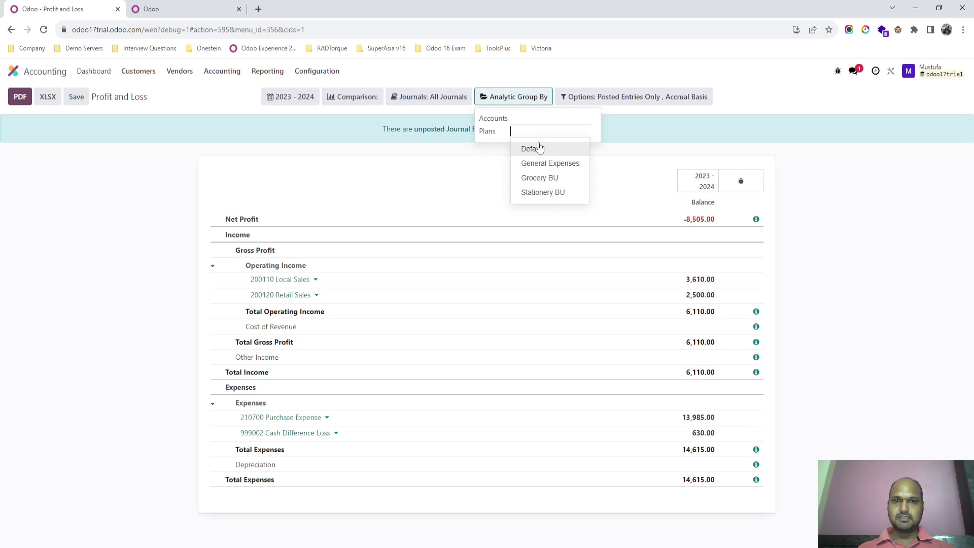
{"action": "left_click", "coordinate": [547, 179]}
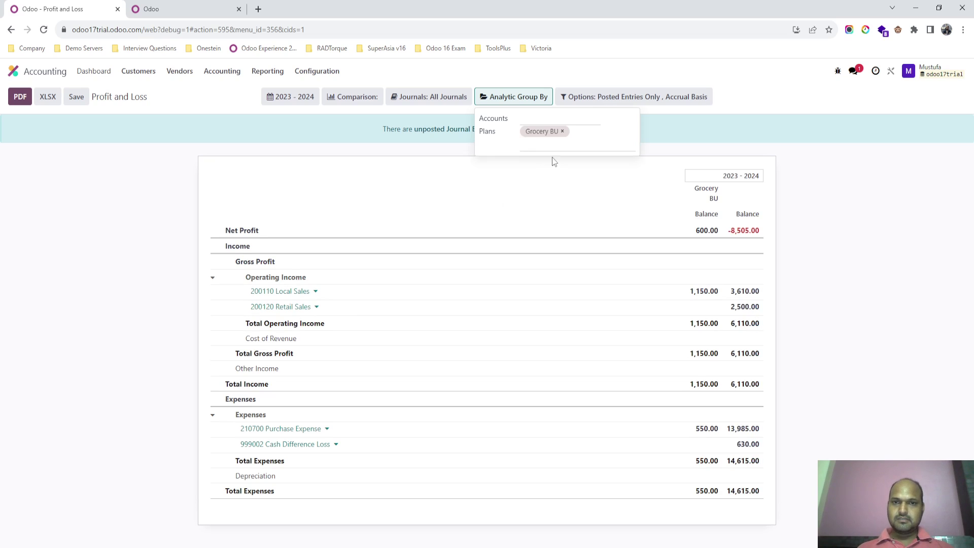
{"action": "left_click", "coordinate": [581, 143]}
{"action": "left_click", "coordinate": [568, 191]}
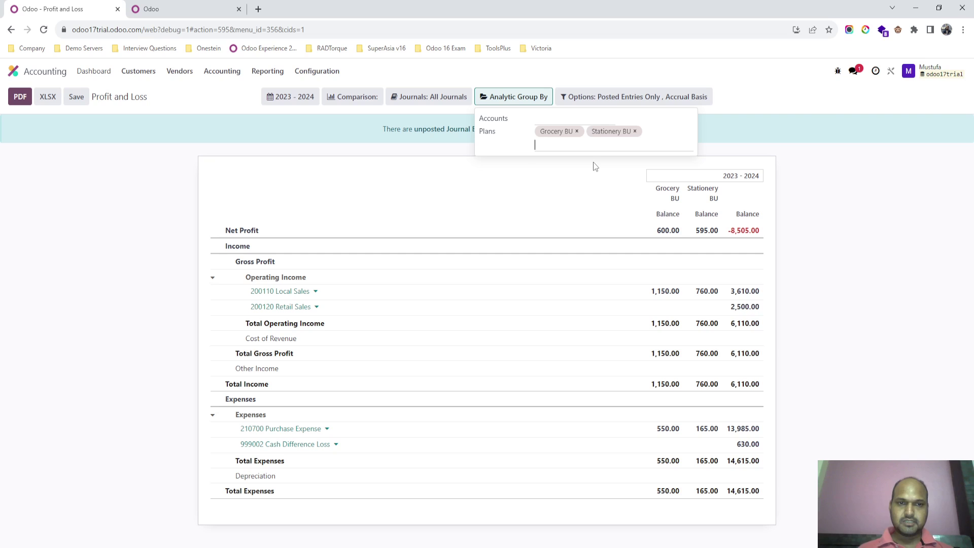
Replace the Profit and Loss report's analytic plan grouping with the Grocery Sales and Stationery Sales accounts
{"action": "left_click", "coordinate": [575, 132]}
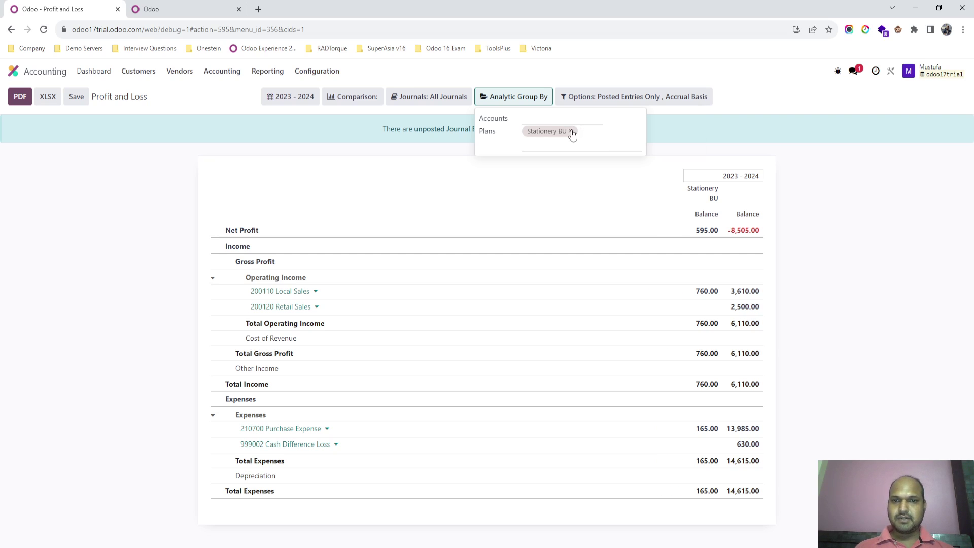
{"action": "left_click", "coordinate": [572, 133]}
{"action": "left_click", "coordinate": [564, 121]}
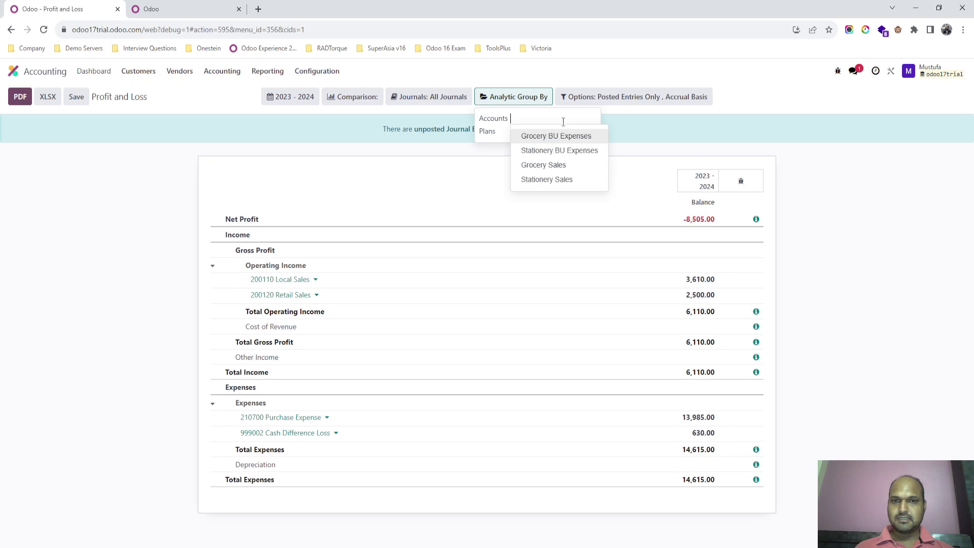
{"action": "left_click", "coordinate": [546, 164]}
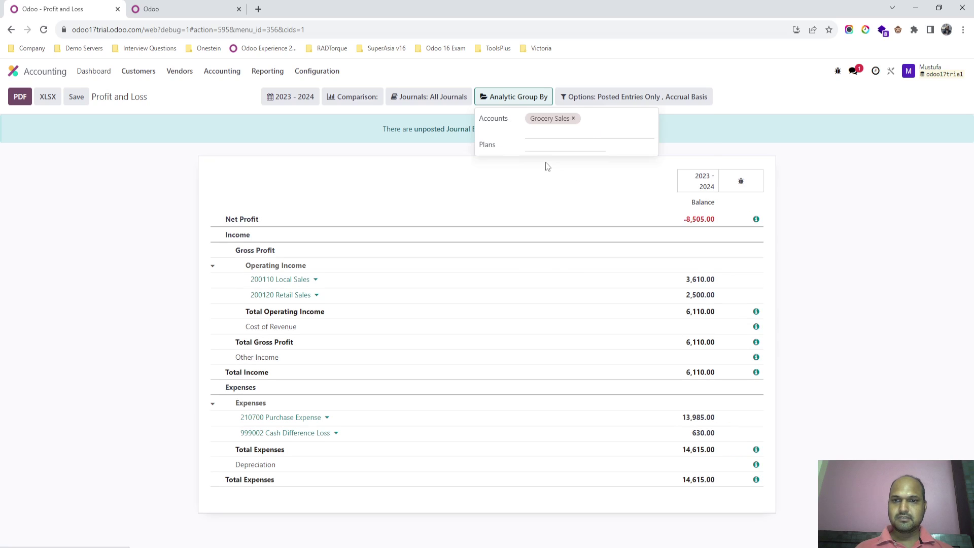
{"action": "left_click", "coordinate": [582, 129]}
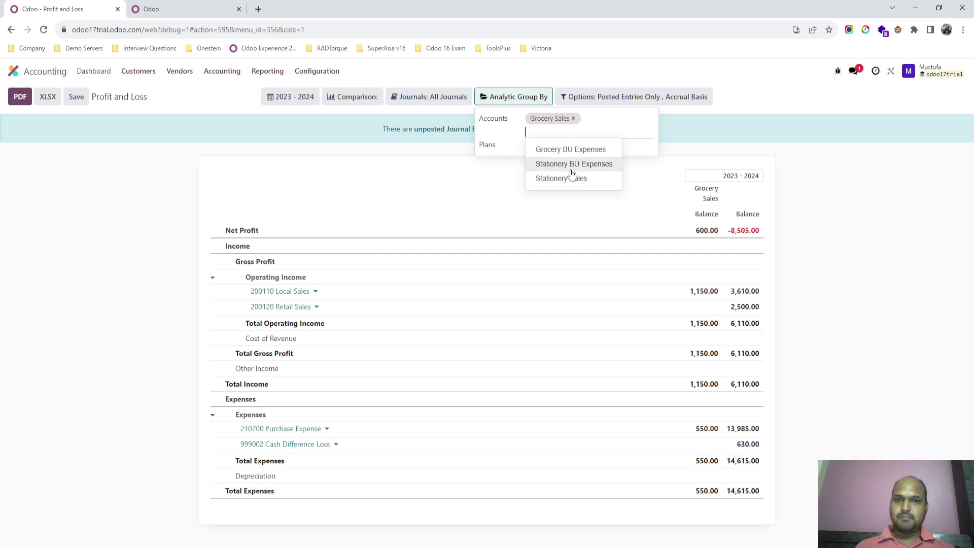
{"action": "left_click", "coordinate": [571, 178]}
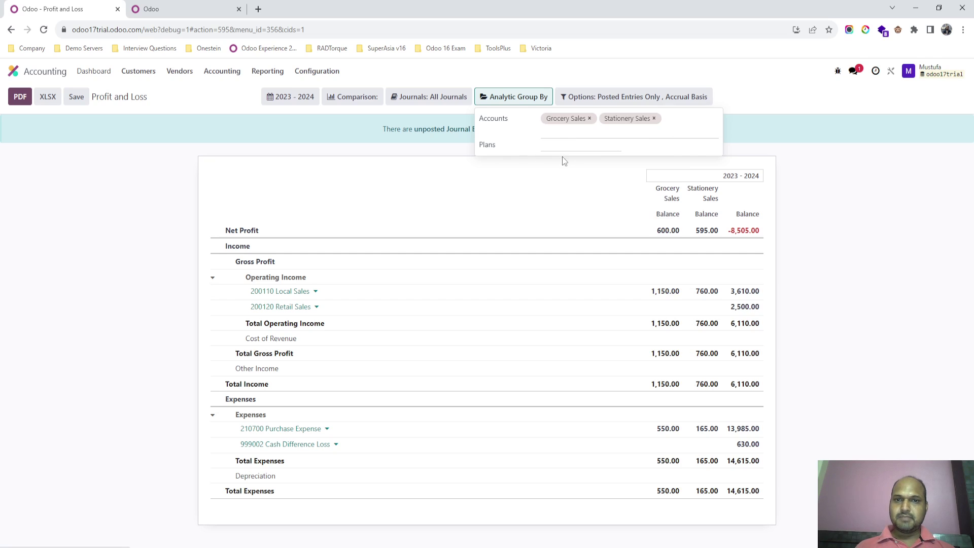
Refresh the Profit and Loss report by removing the Grocery Sales account from the analytic grouping and adding it back
{"action": "left_click", "coordinate": [588, 118]}
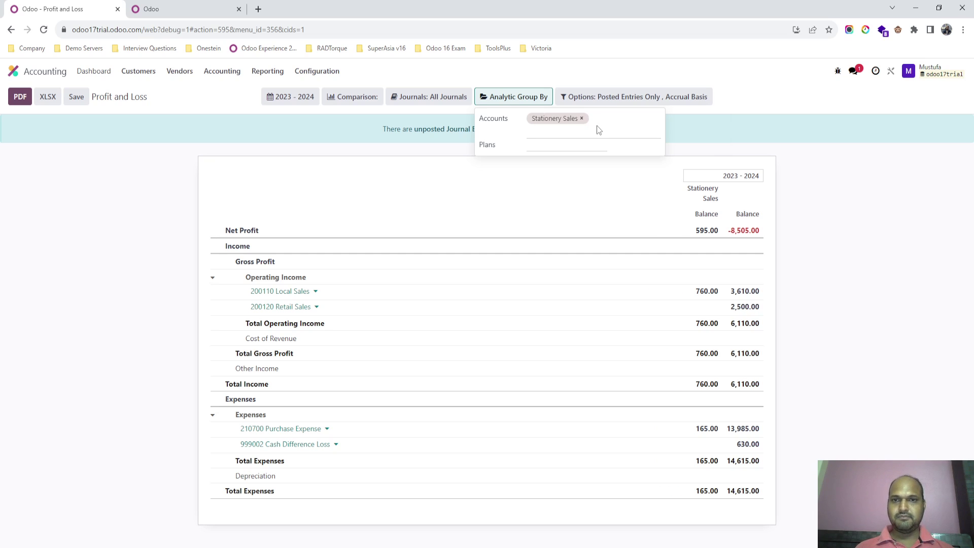
{"action": "left_click", "coordinate": [596, 127]}
{"action": "left_click", "coordinate": [595, 180]}
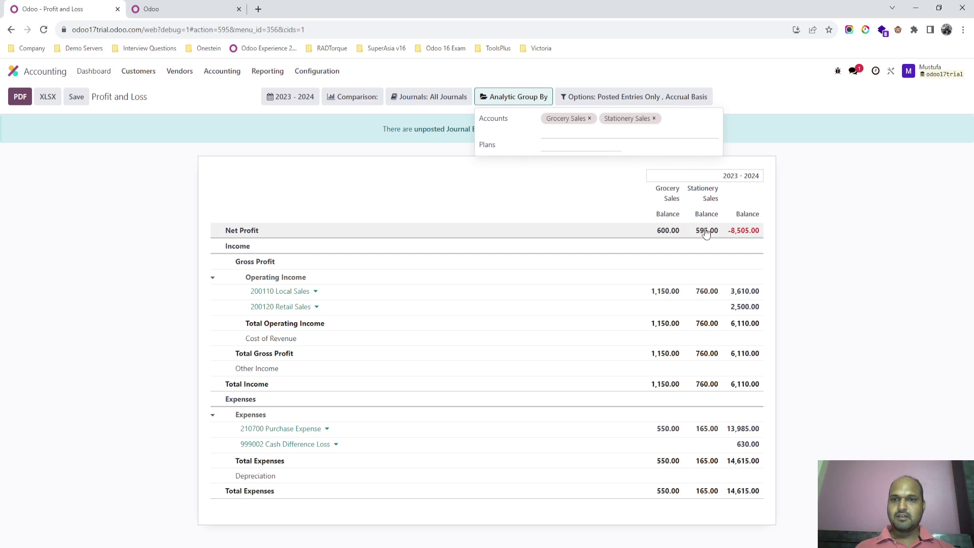
Switch to the second Odoo window, open the Sales app, and create a new quotation for Customer 3
{"action": "left_click", "coordinate": [157, 15]}
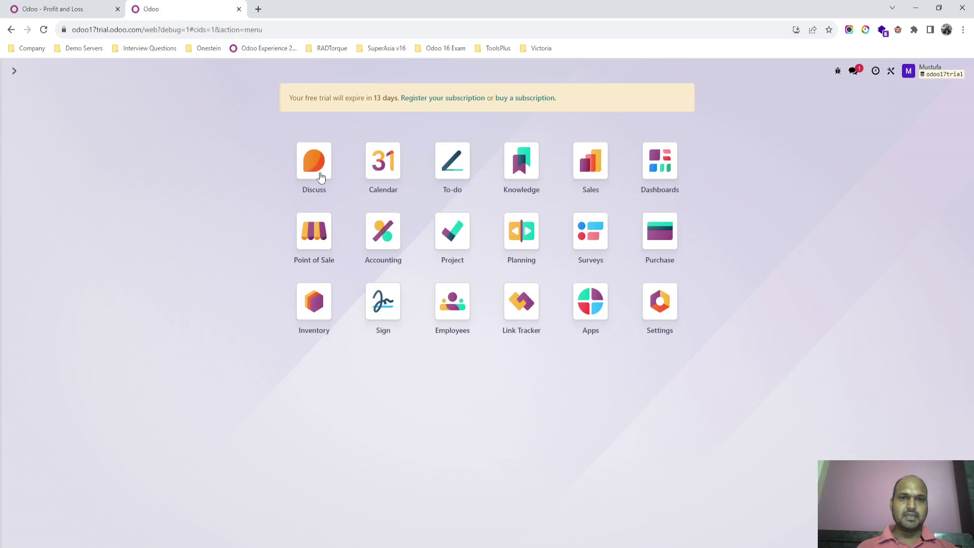
{"action": "left_click", "coordinate": [578, 171]}
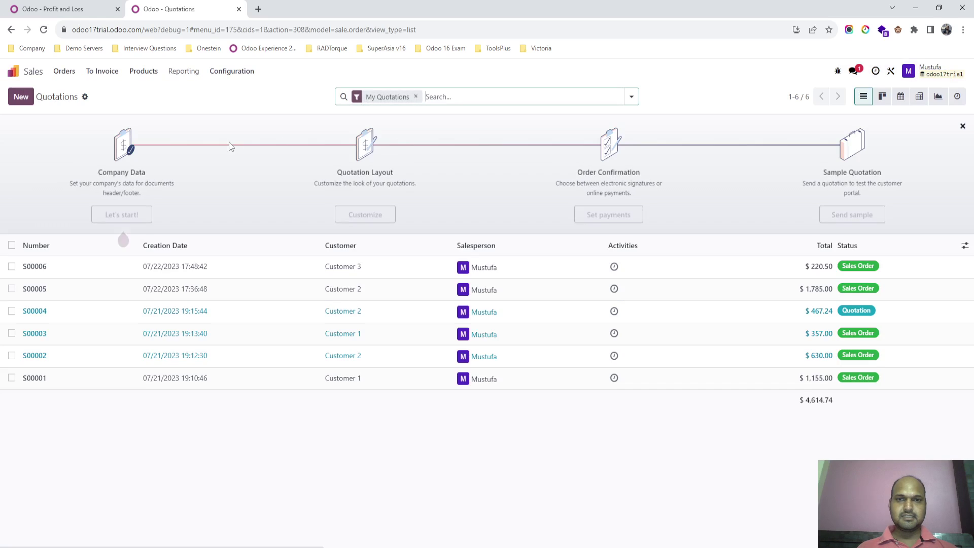
{"action": "left_click", "coordinate": [12, 101]}
{"action": "left_click", "coordinate": [96, 187]}
{"action": "left_click", "coordinate": [123, 229]}
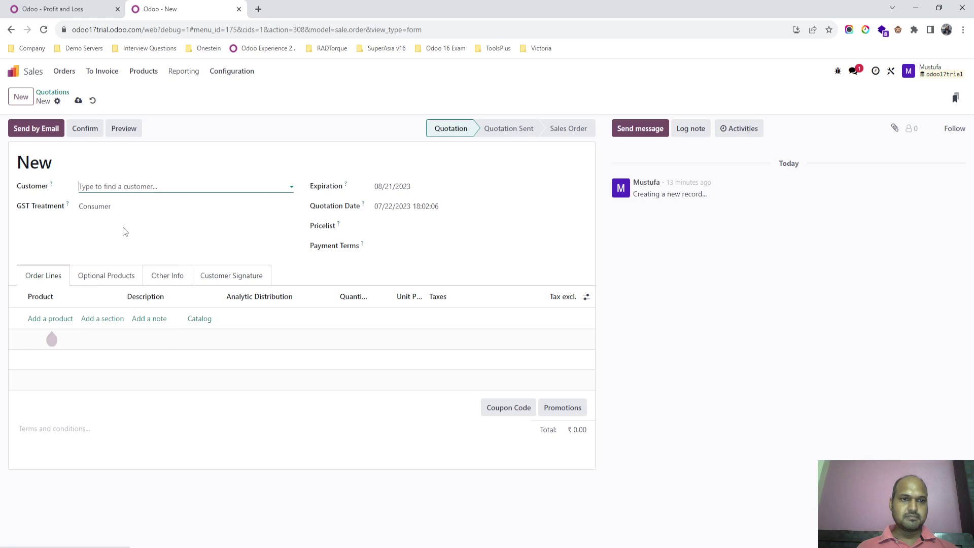
Add product S1 to the quotation with a quantity of 10 and check its Stationery Sales analytic distribution
{"action": "left_click", "coordinate": [57, 318]}
{"action": "type", "text": "s"}
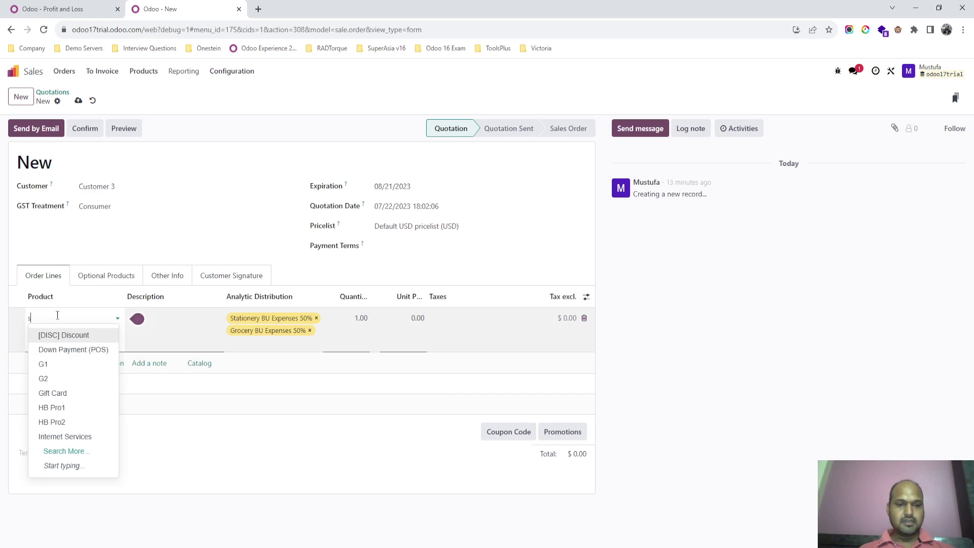
{"action": "type", "text": "1"}
{"action": "key", "text": "Return"}
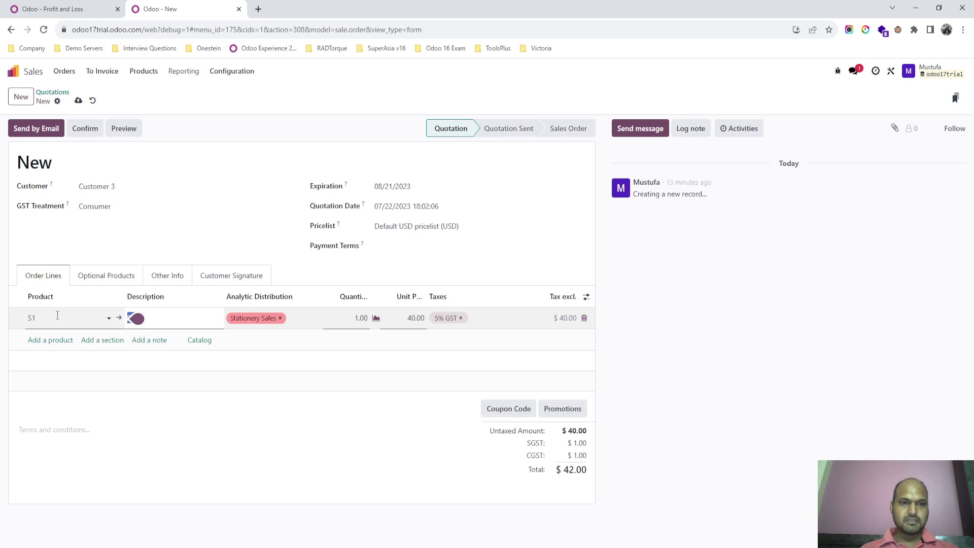
{"action": "key", "text": "Tab"}
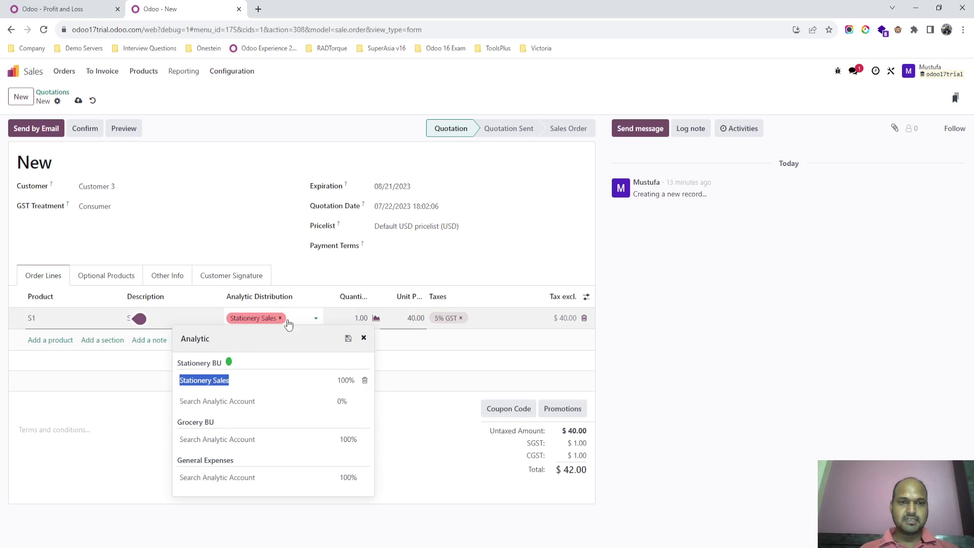
{"action": "left_click", "coordinate": [340, 313]}
{"action": "left_click", "coordinate": [170, 338]}
Add a second order line for product G1 with a quantity of 5
{"action": "left_click", "coordinate": [71, 343]}
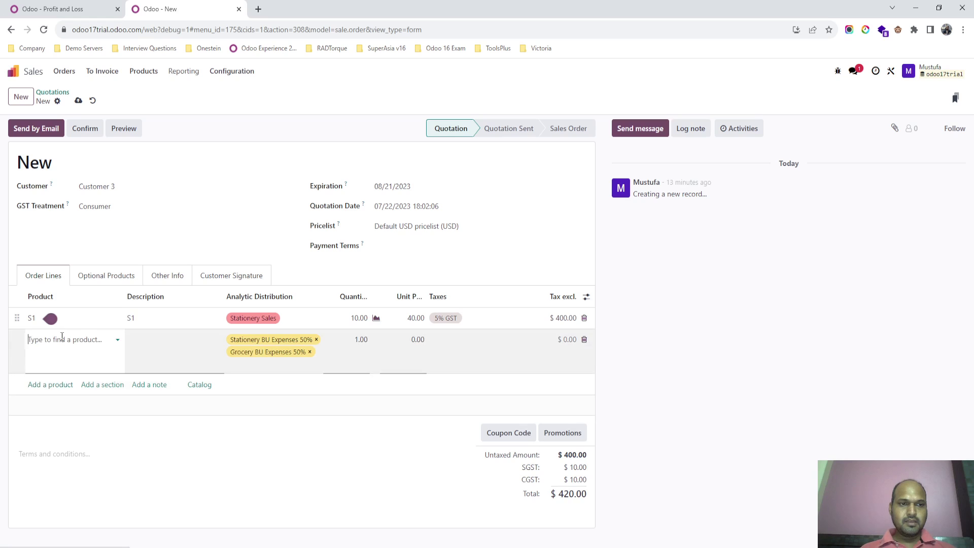
{"action": "type", "text": "g2"}
{"action": "left_click", "coordinate": [58, 357]}
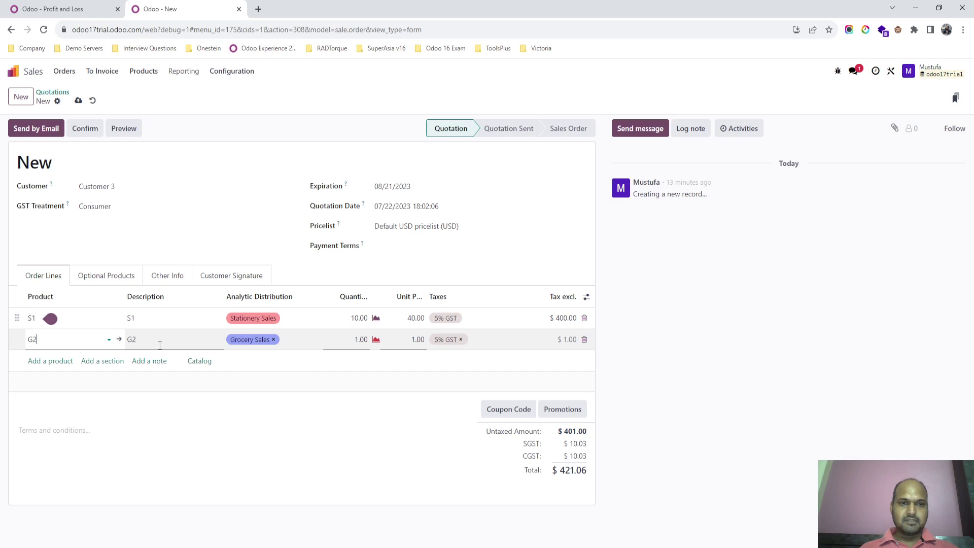
{"action": "left_click", "coordinate": [92, 341]}
{"action": "left_click", "coordinate": [86, 355]}
{"action": "left_click", "coordinate": [349, 340]}
{"action": "type", "text": "5"}
{"action": "left_click", "coordinate": [297, 264]}
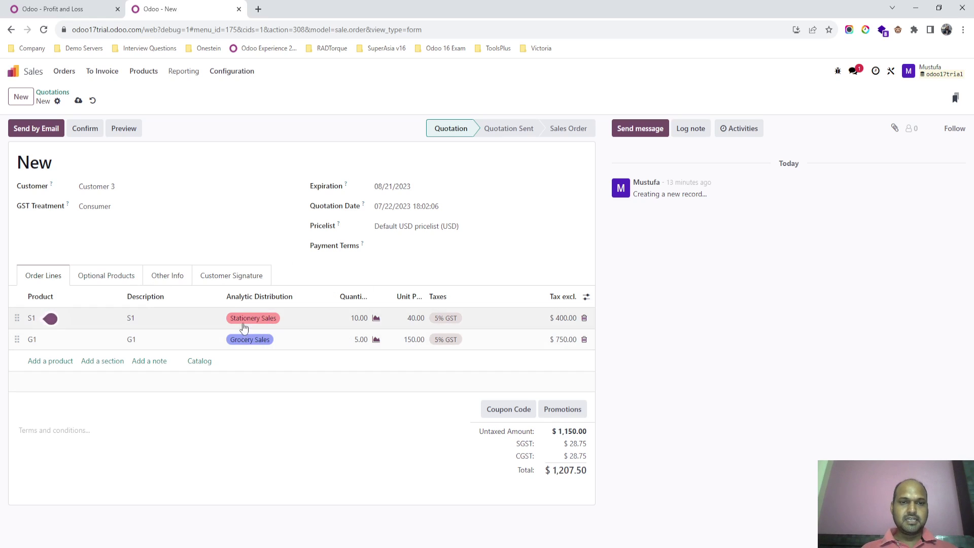
Save and confirm the quotation, and validate the resulting delivery of S1 and G1
{"action": "left_click", "coordinate": [79, 101]}
{"action": "left_click", "coordinate": [88, 132]}
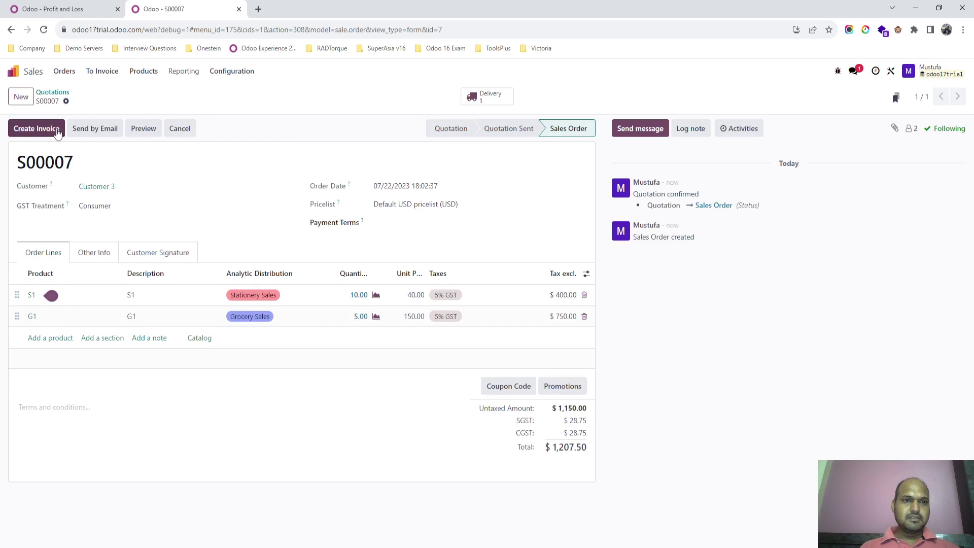
{"action": "left_click", "coordinate": [485, 97]}
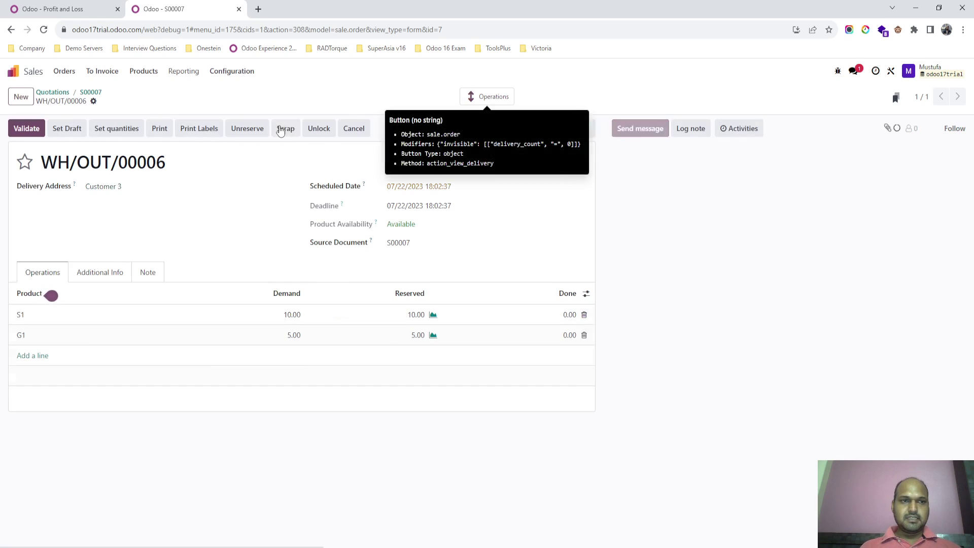
{"action": "left_click", "coordinate": [30, 130]}
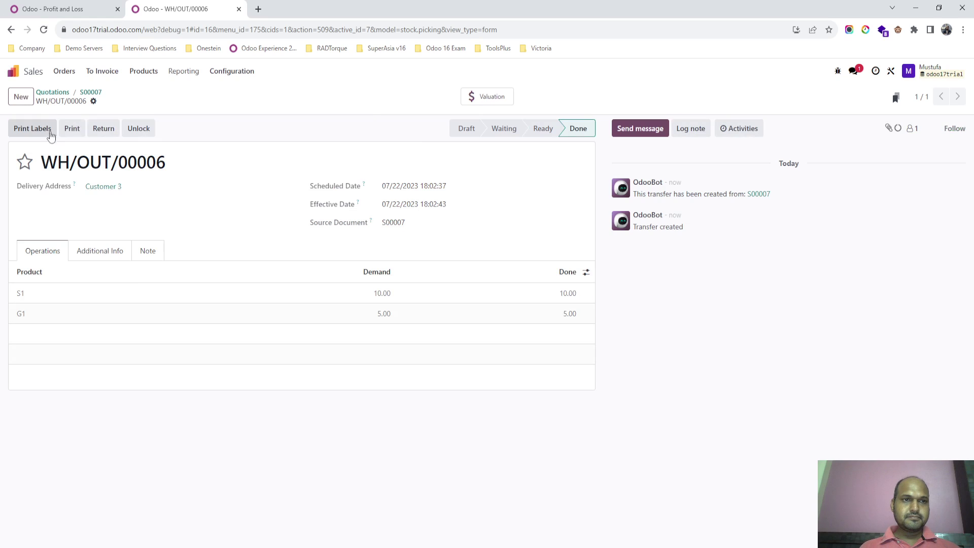
Create a regular invoice from the sales order, confirm it, and review the analytic distribution on its journal items
{"action": "left_click", "coordinate": [91, 92]}
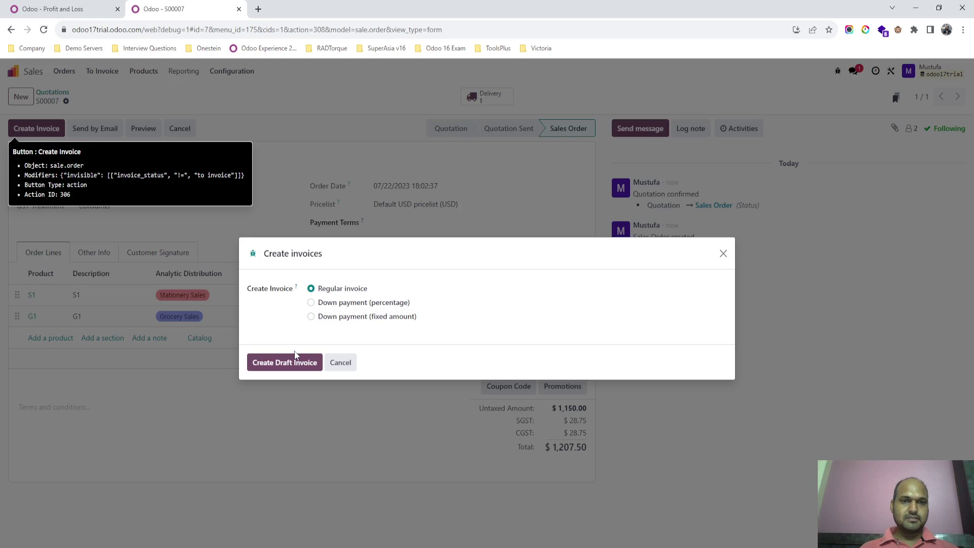
{"action": "left_click", "coordinate": [290, 361]}
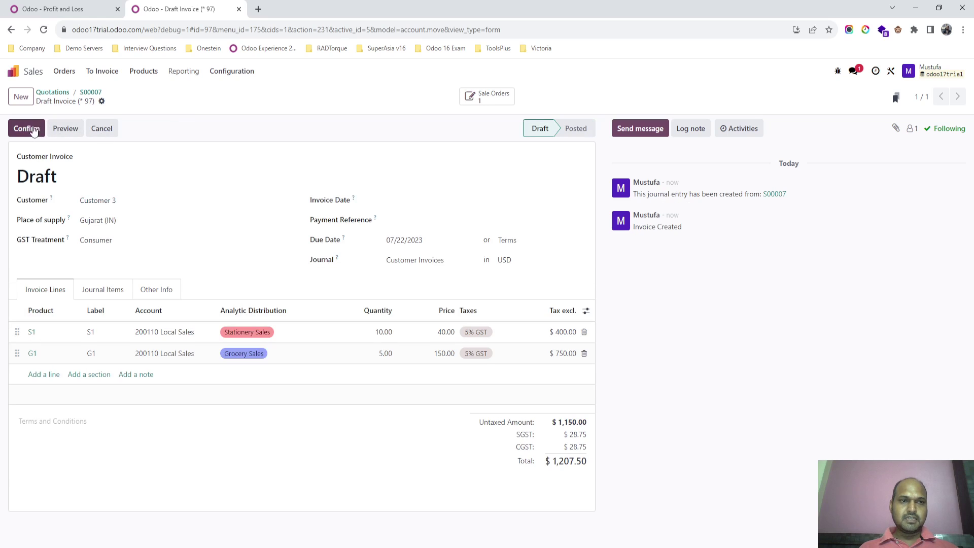
{"action": "left_click", "coordinate": [28, 133]}
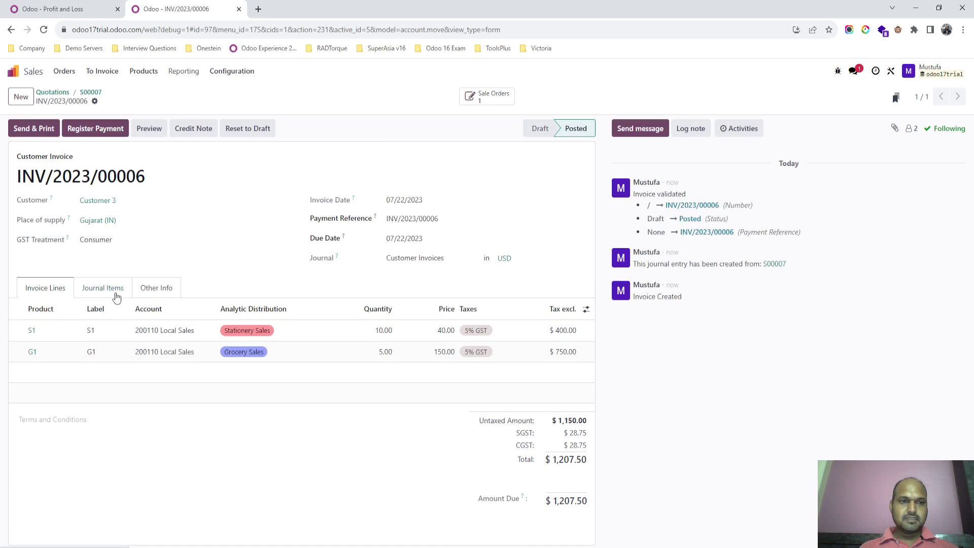
{"action": "left_click", "coordinate": [116, 294]}
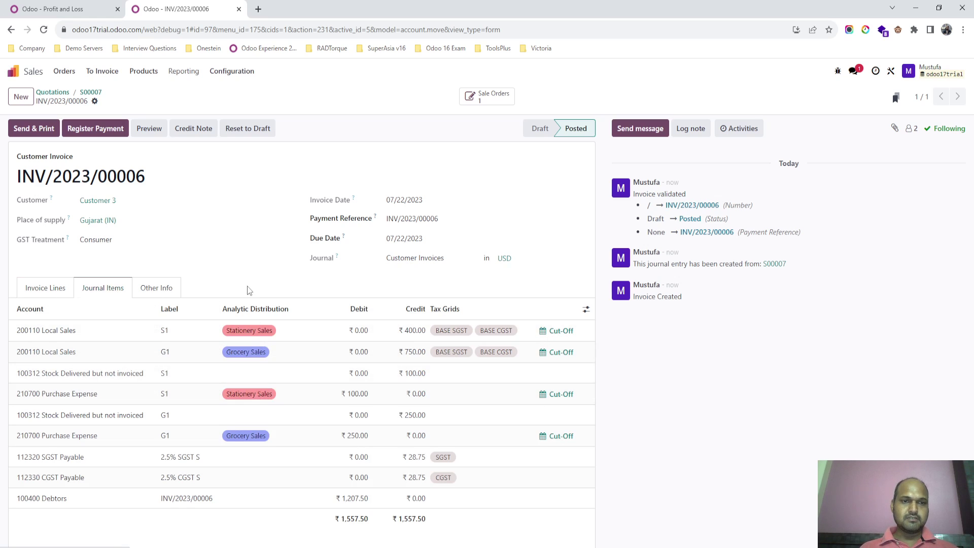
Return to the Profit and Loss report and refresh its figures by briefly adding Grocery BU Expenses to the analytic grouping
{"action": "left_click", "coordinate": [73, 10]}
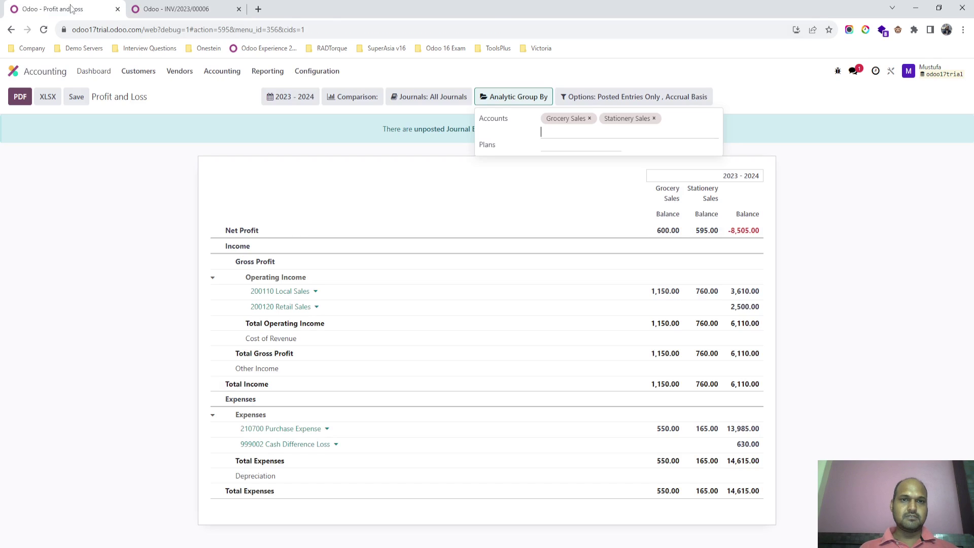
{"action": "left_click", "coordinate": [580, 133]}
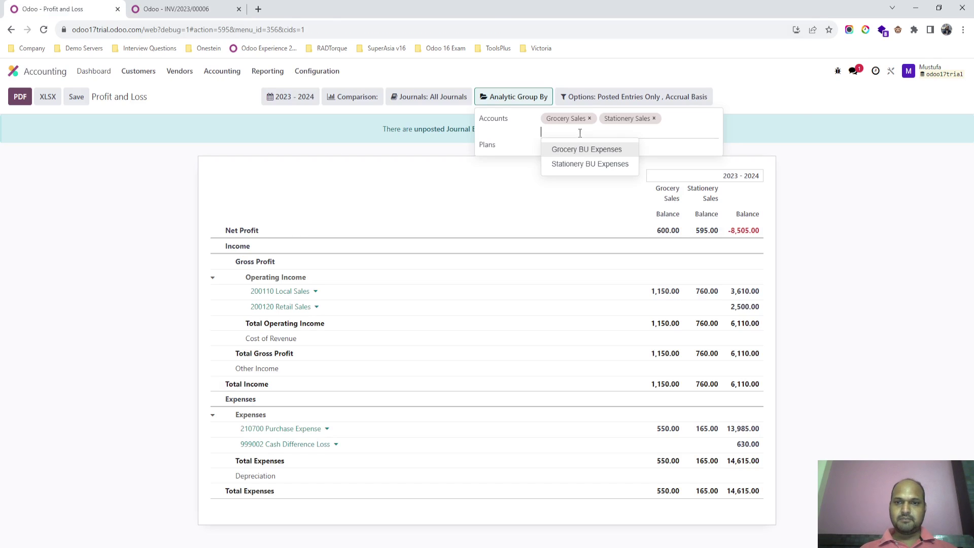
{"action": "left_click", "coordinate": [584, 149]}
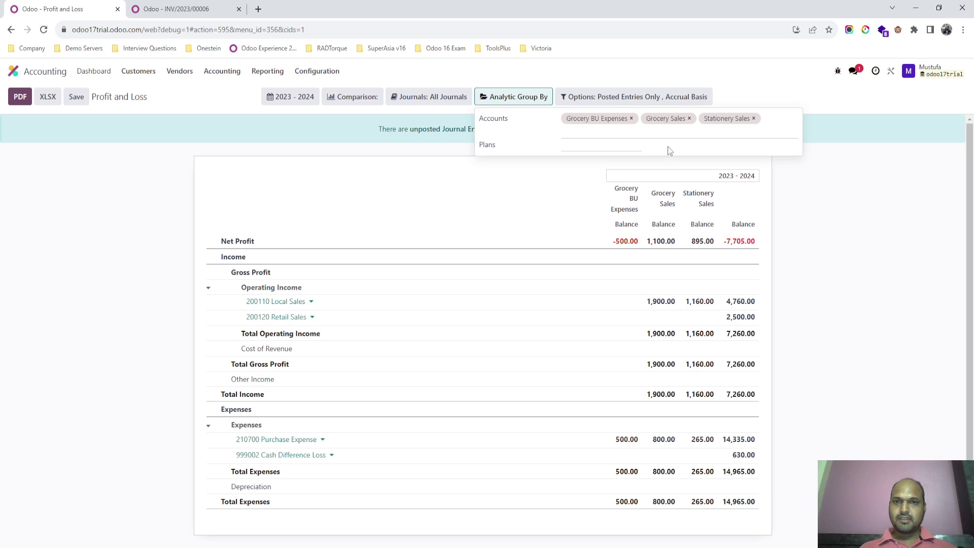
{"action": "left_click", "coordinate": [632, 118]}
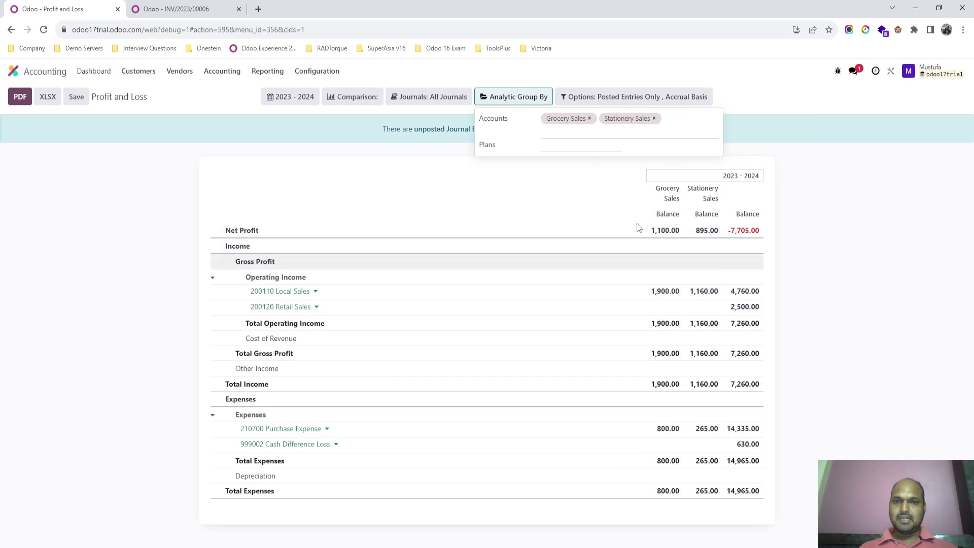
Add the Grocery BU Expenses and Stationery BU Expenses accounts to the Profit and Loss report's analytic grouping
{"action": "left_click", "coordinate": [582, 130]}
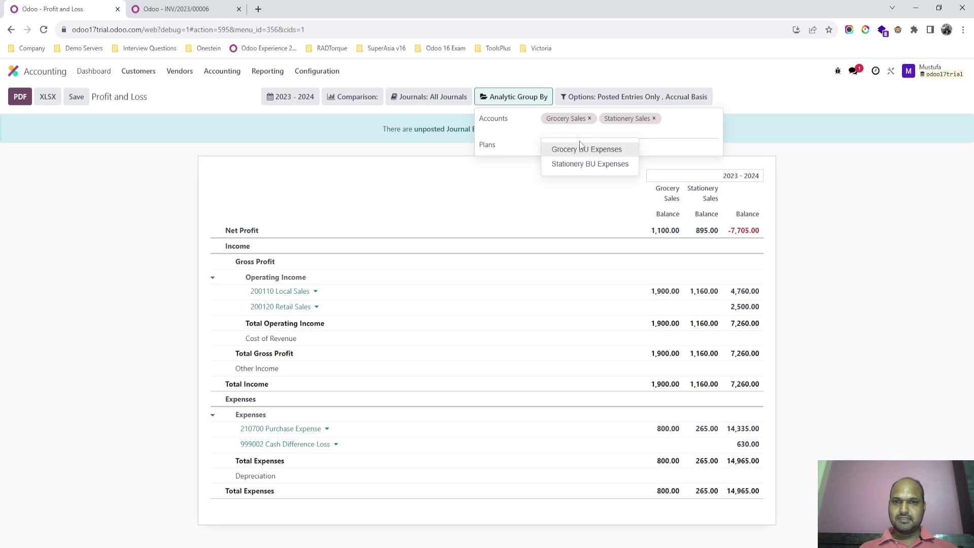
{"action": "left_click", "coordinate": [586, 151]}
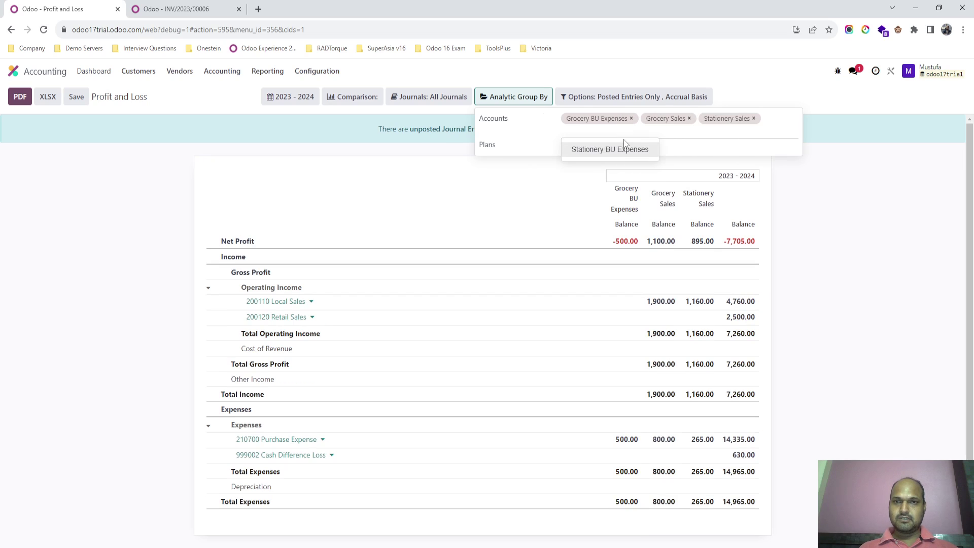
{"action": "left_click", "coordinate": [623, 150]}
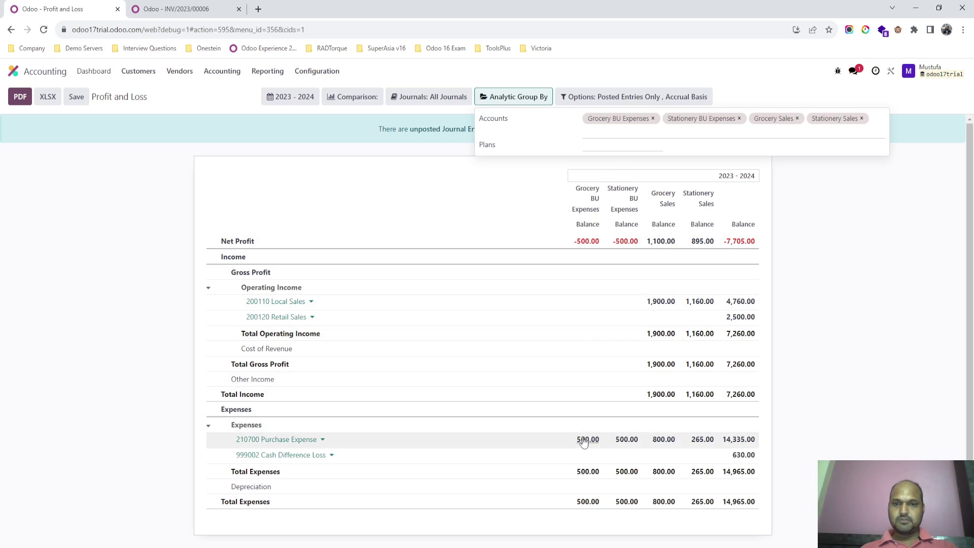
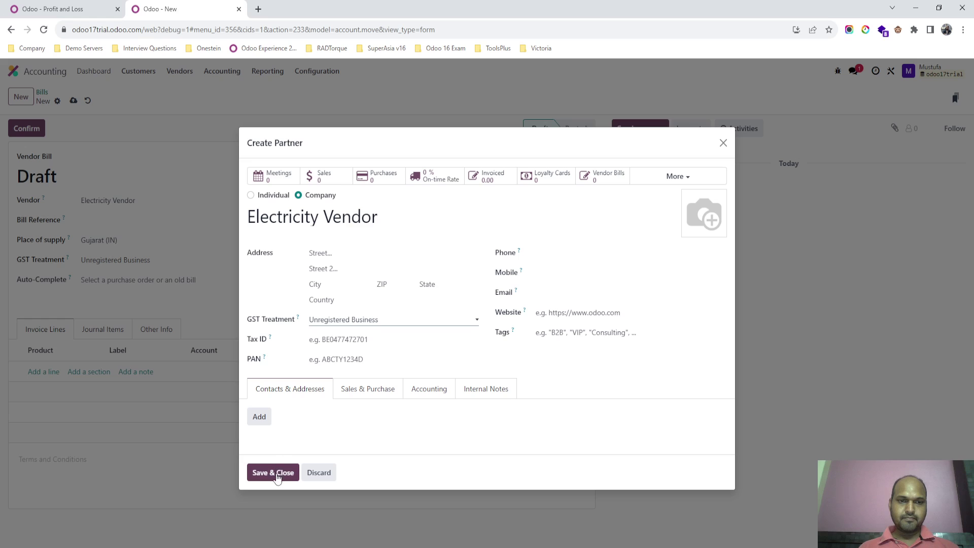
Save the Electricity Vendor contact and add a bill line with a newly created product named Electricity Bill
{"action": "left_click", "coordinate": [266, 472]}
{"action": "left_click", "coordinate": [43, 372]}
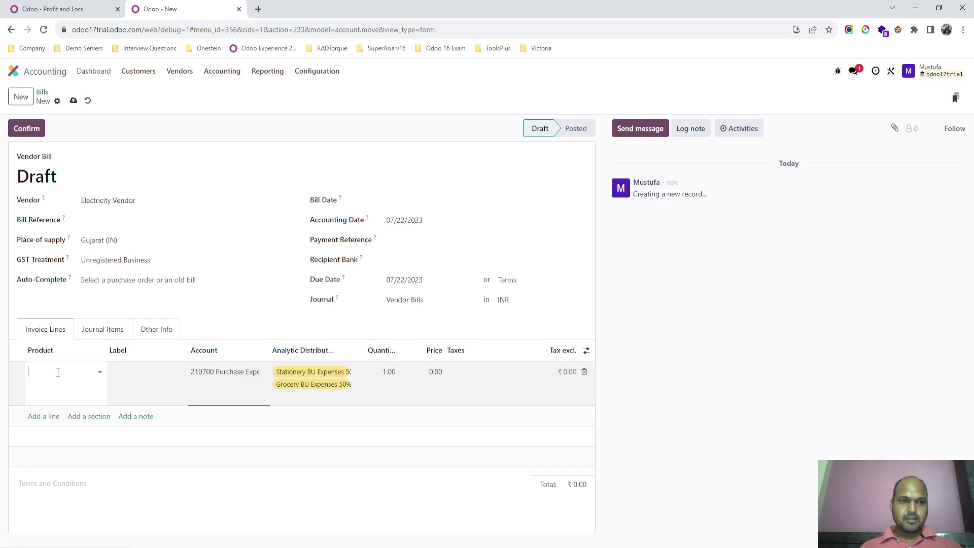
{"action": "type", "text": "Elec"}
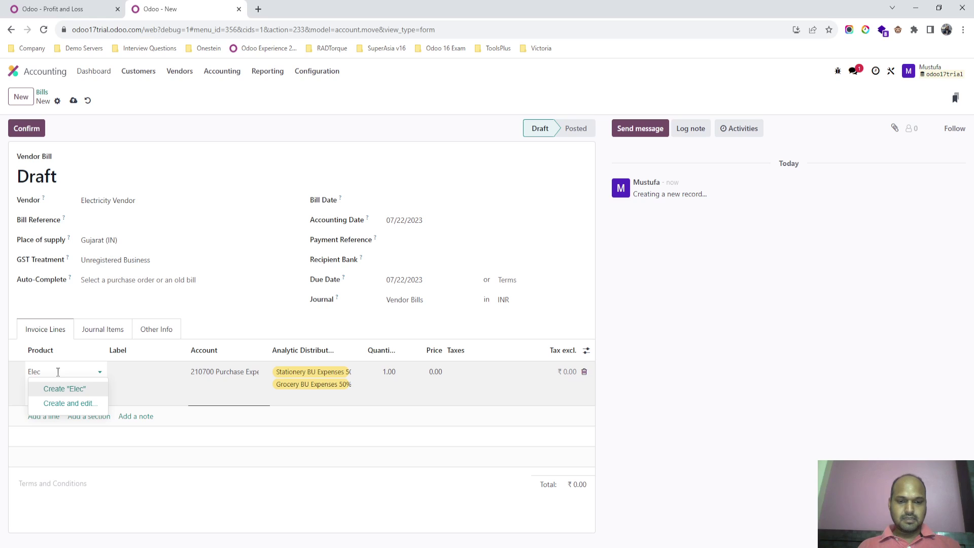
{"action": "type", "text": "tricity"}
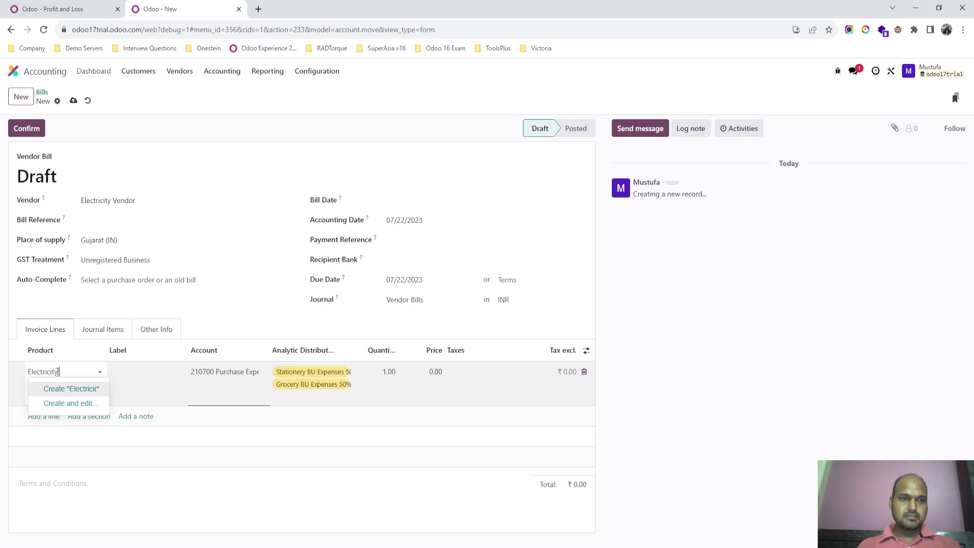
{"action": "type", "text": " Bill"}
{"action": "left_click", "coordinate": [66, 388]}
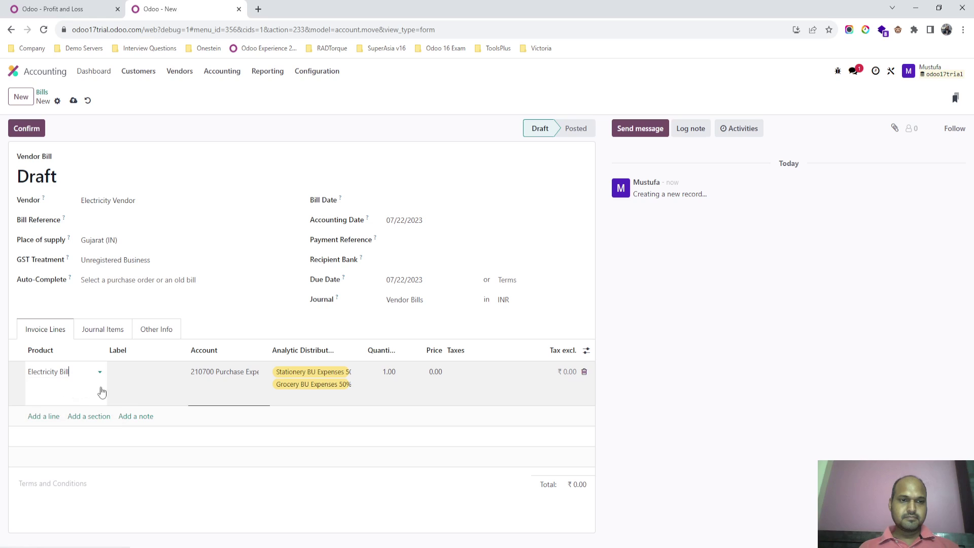
Open the Electricity Bill product, set its product type to Service, and save it
{"action": "left_click", "coordinate": [99, 371]}
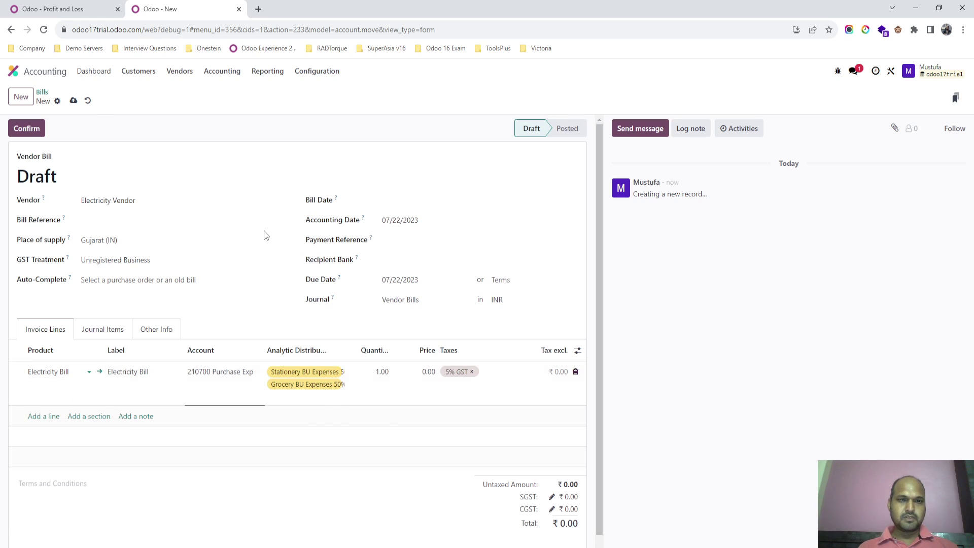
{"action": "left_click", "coordinate": [157, 247]}
{"action": "left_click", "coordinate": [155, 271]}
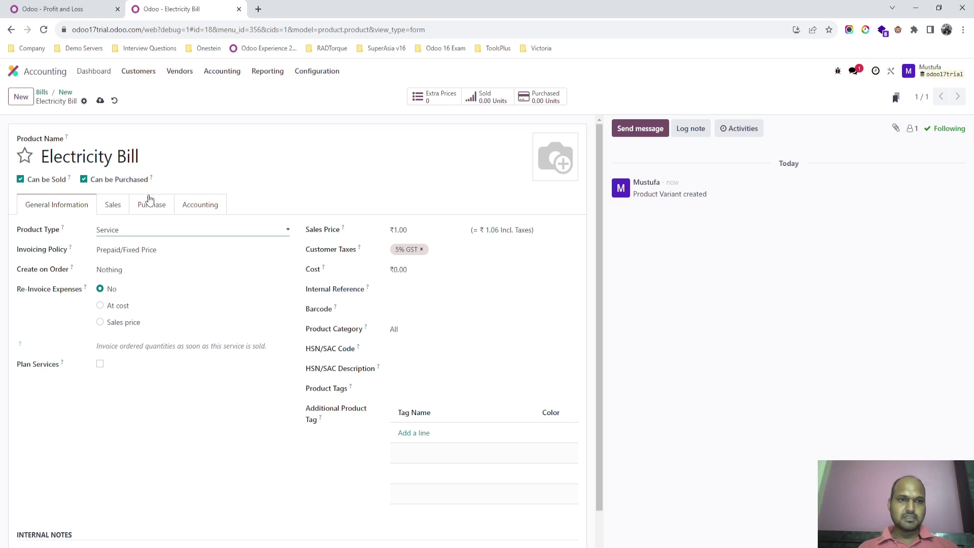
{"action": "left_click", "coordinate": [100, 101]}
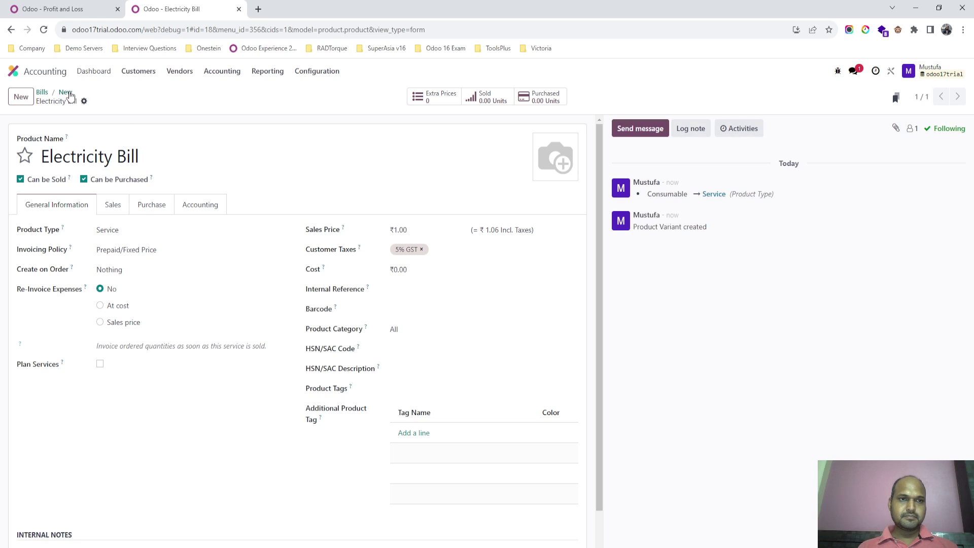
Return to the draft vendor bill and check its journal items and invoice lines
{"action": "left_click", "coordinate": [66, 93]}
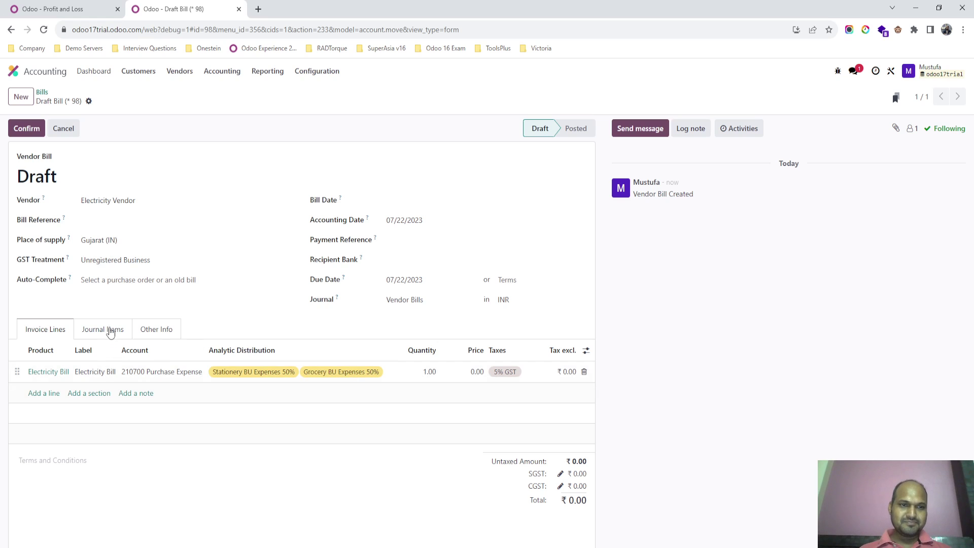
{"action": "left_click", "coordinate": [81, 330]}
{"action": "left_click", "coordinate": [44, 330]}
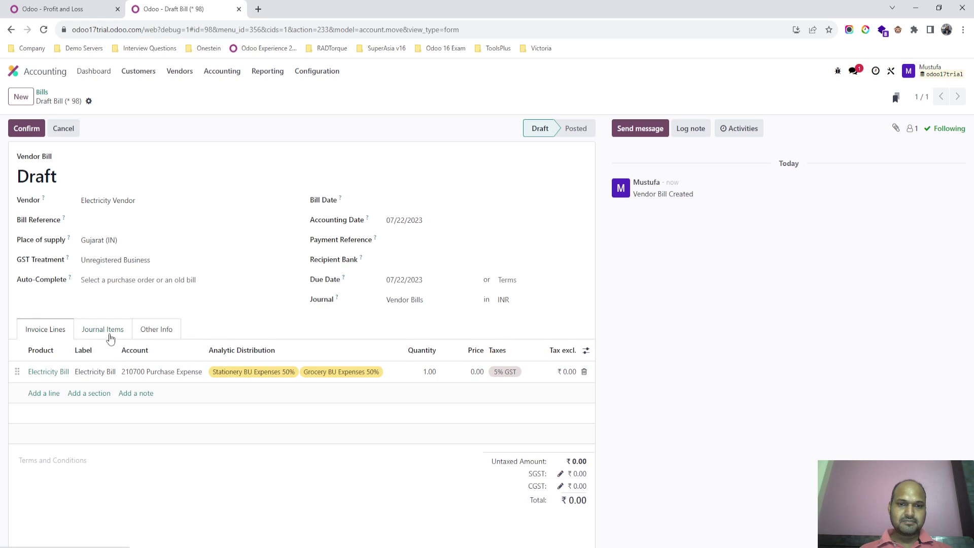
Check the draft bill's journal items, set the Electricity Bill line's price to 2000, and save the bill
{"action": "left_click", "coordinate": [109, 335]}
{"action": "left_click", "coordinate": [584, 352]}
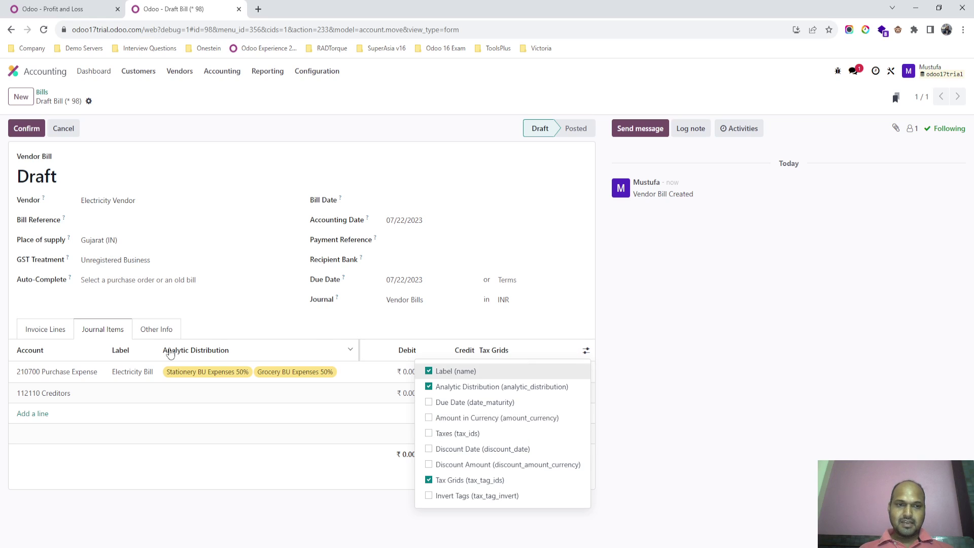
{"action": "left_click", "coordinate": [67, 330]}
{"action": "left_click", "coordinate": [469, 372]}
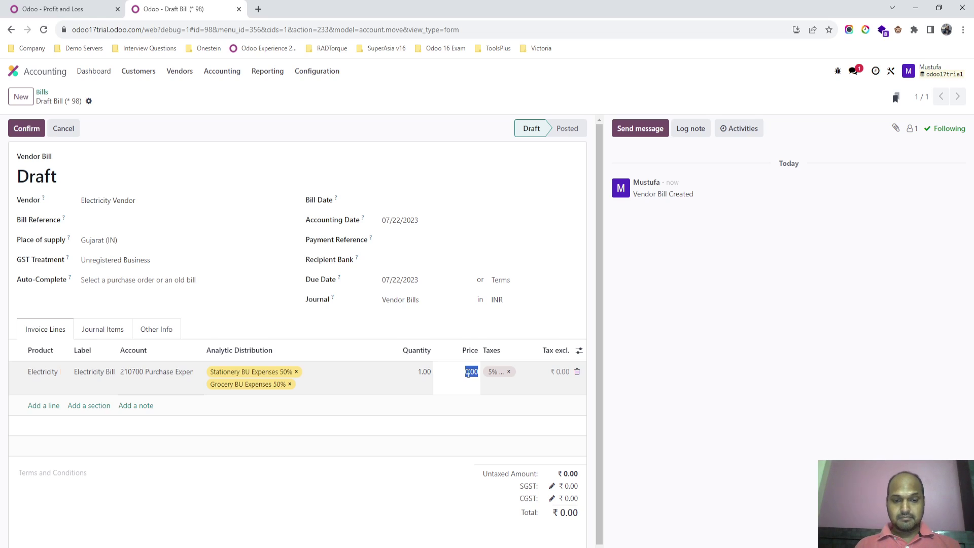
{"action": "type", "text": "2000"}
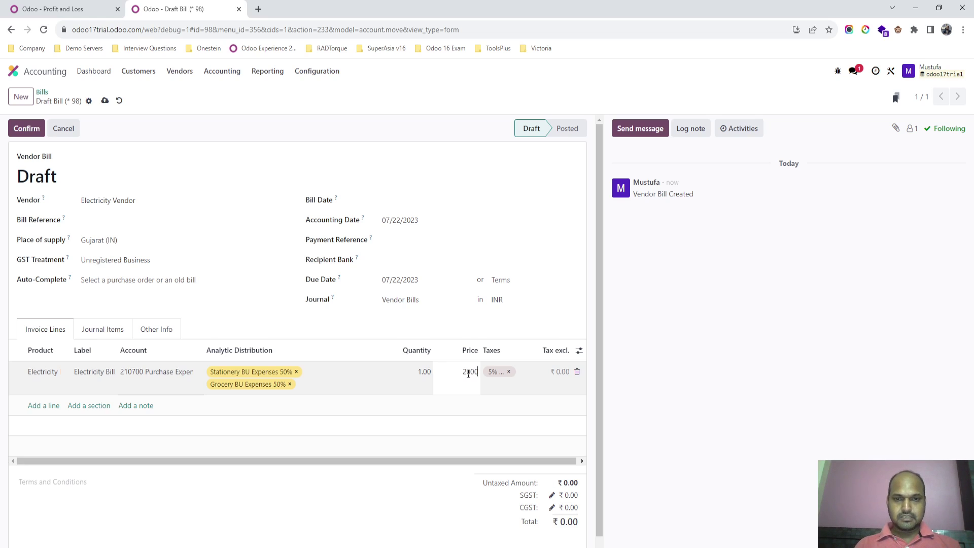
{"action": "key", "text": "Tab"}
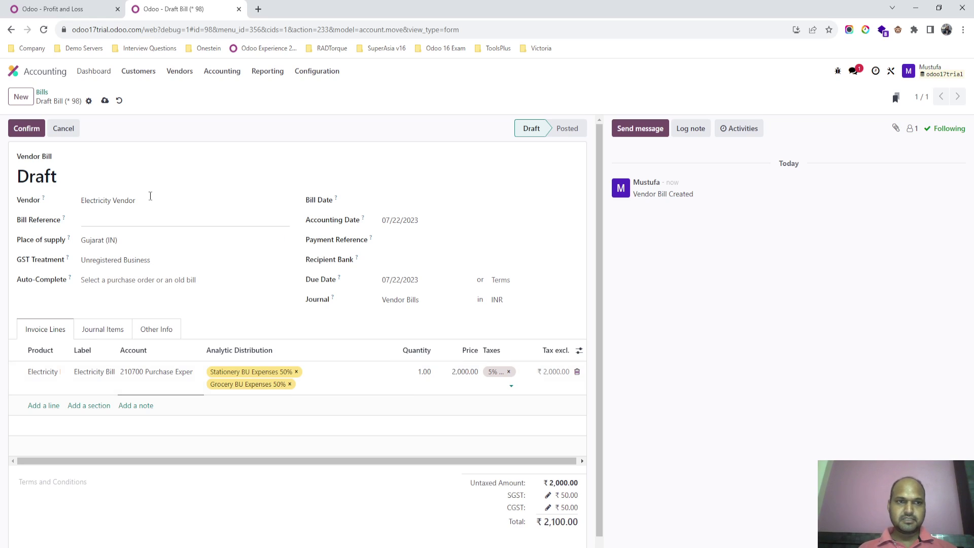
{"action": "left_click", "coordinate": [105, 101]}
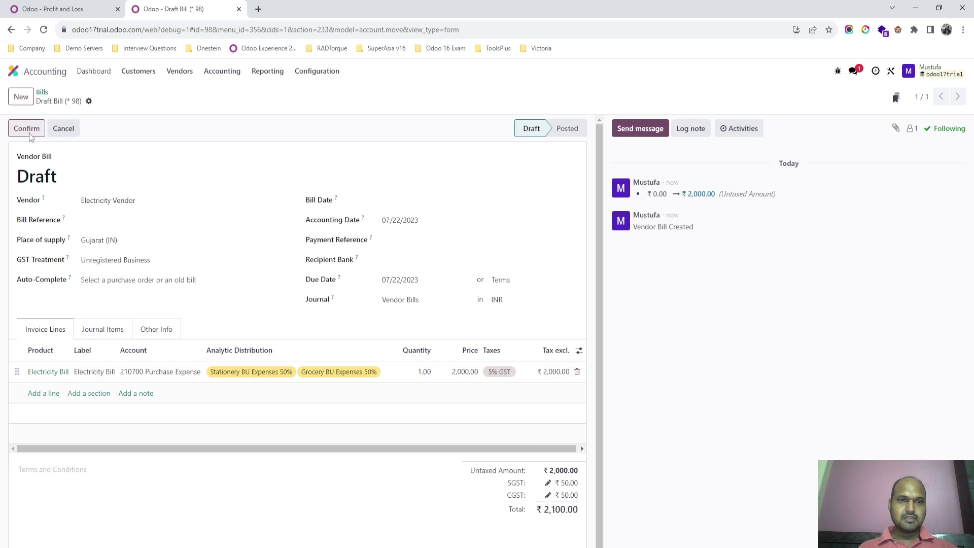
Set the vendor bill's Bill Date to 07/22/2023 and confirm the bill
{"action": "left_click", "coordinate": [28, 131]}
{"action": "left_click", "coordinate": [353, 333]}
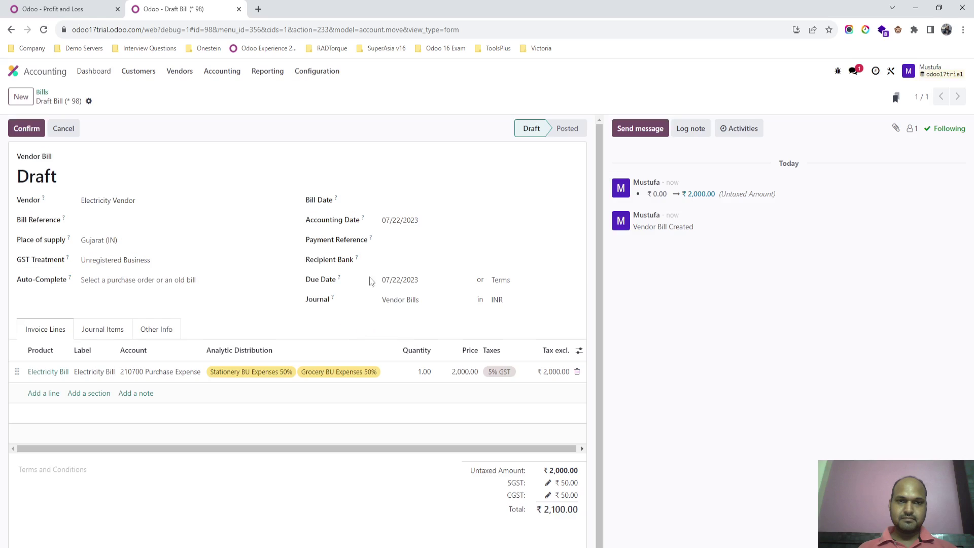
{"action": "left_click", "coordinate": [421, 201]}
{"action": "left_click", "coordinate": [565, 359]}
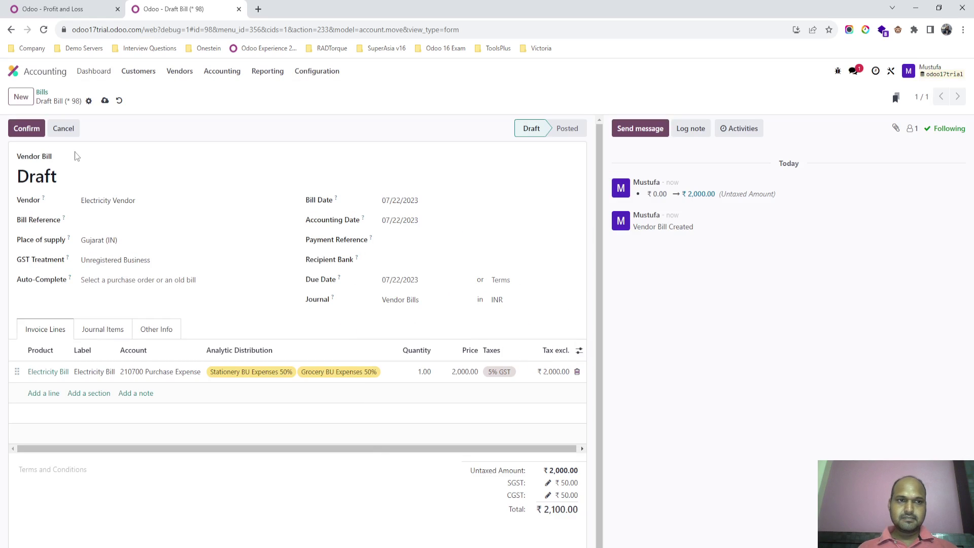
{"action": "left_click", "coordinate": [27, 128]}
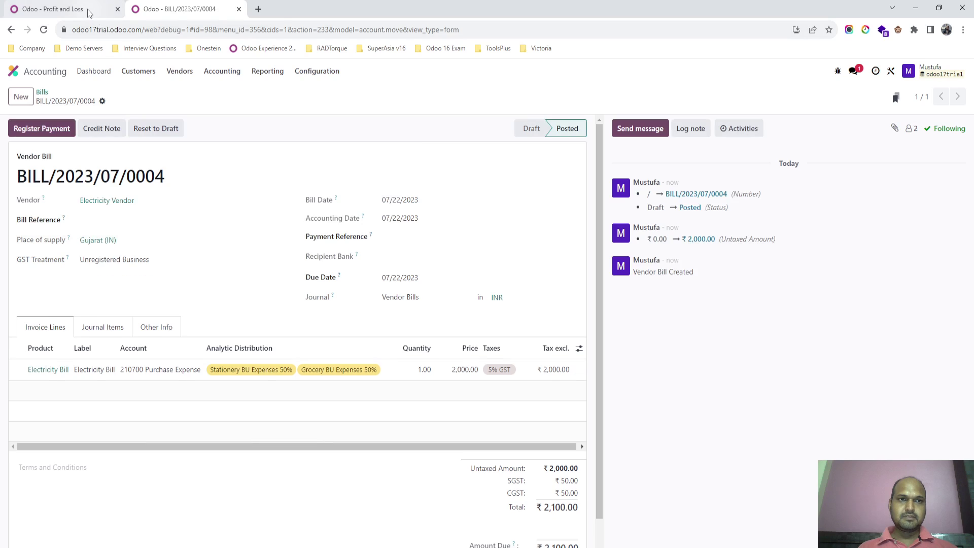
Return to the Profit and Loss report and reload it to include the newly posted electricity bill
{"action": "key", "text": "ctrl+Page_Up"}
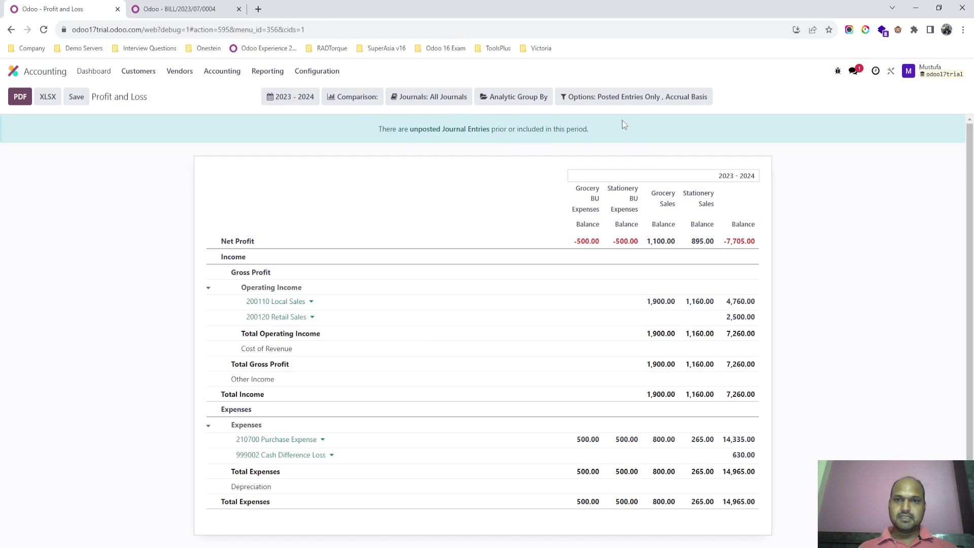
{"action": "left_click", "coordinate": [532, 103]}
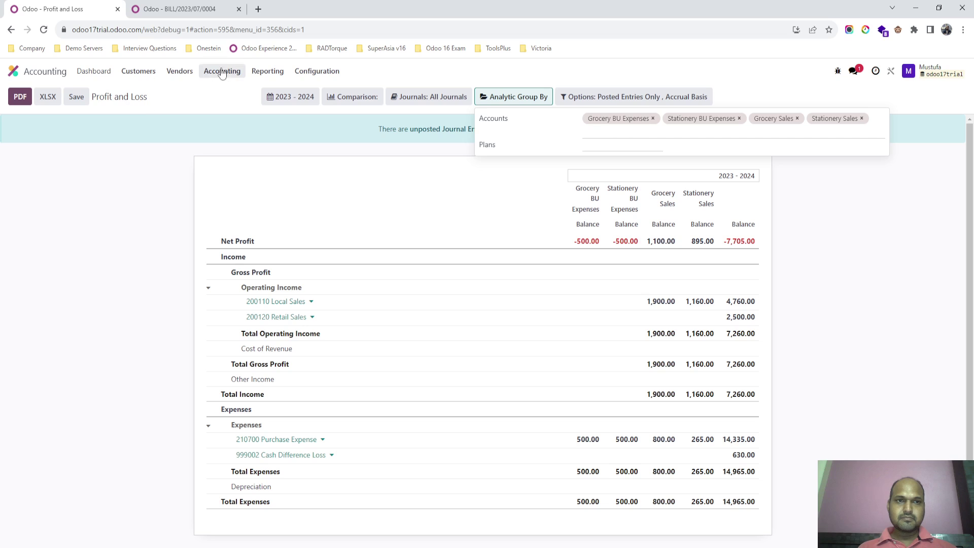
{"action": "left_click", "coordinate": [262, 73]}
{"action": "left_click", "coordinate": [276, 124]}
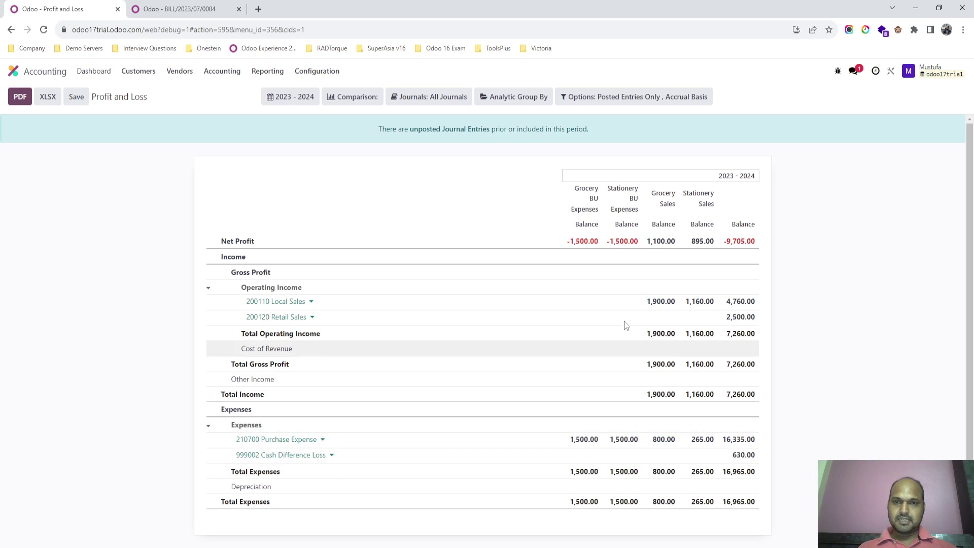
Remove the Grocery BU Expenses and Stationery BU Expenses accounts from the Profit and Loss analytic grouping
{"action": "left_click", "coordinate": [514, 102]}
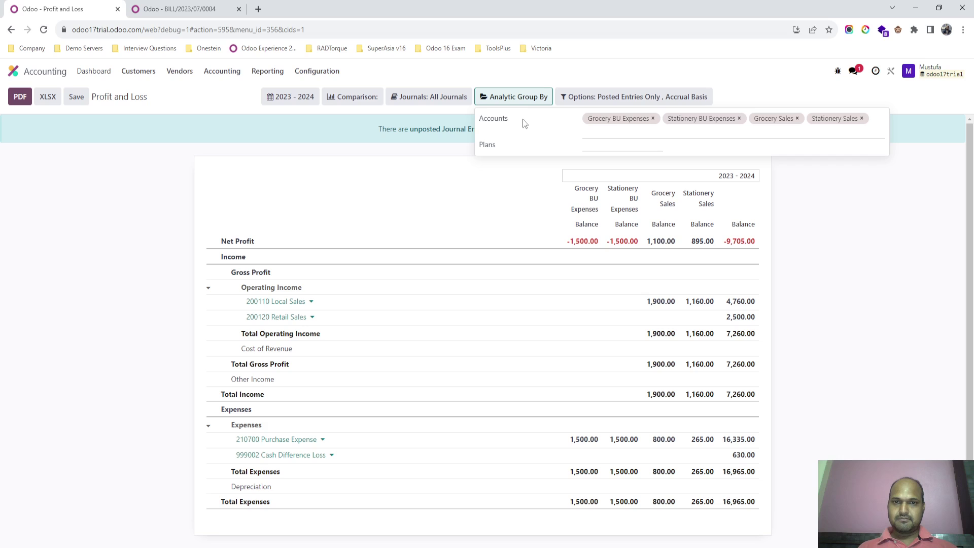
{"action": "left_click", "coordinate": [653, 119]}
{"action": "left_click", "coordinate": [649, 117]}
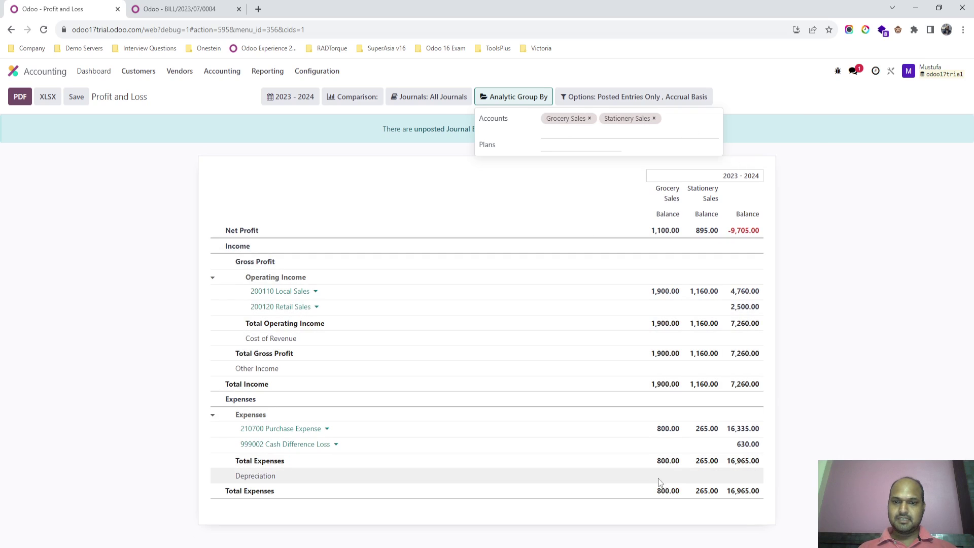
Open the General Ledger from the 210700 Purchase Expense line and examine that account's entries
{"action": "left_click", "coordinate": [323, 430]}
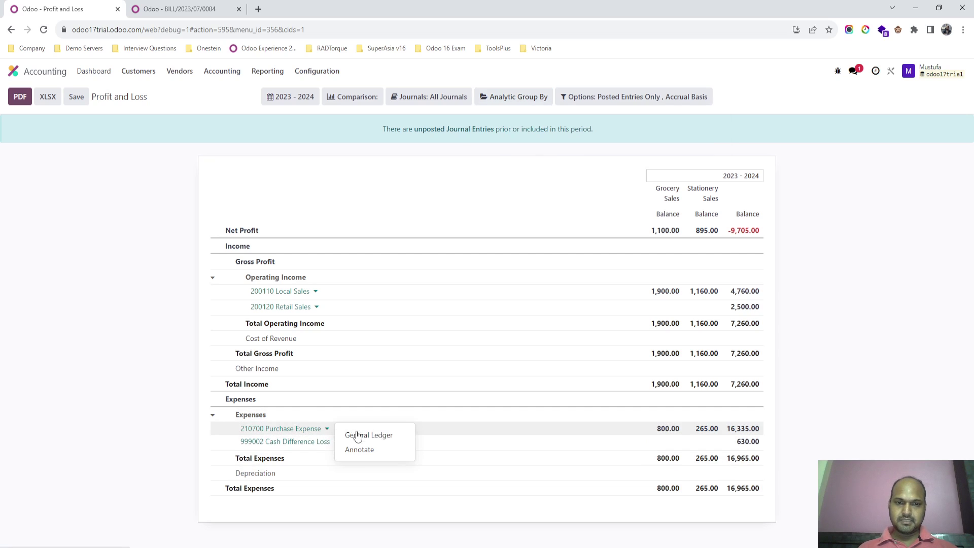
{"action": "left_click", "coordinate": [356, 430]}
{"action": "scroll", "coordinate": [446, 501], "scroll_direction": "down", "scroll_amount": 3}
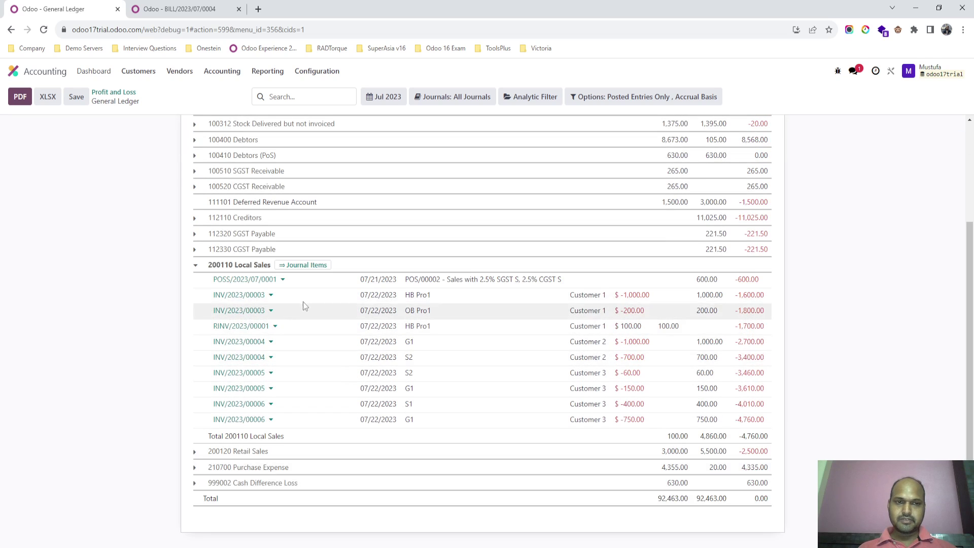
{"action": "left_click", "coordinate": [255, 467]}
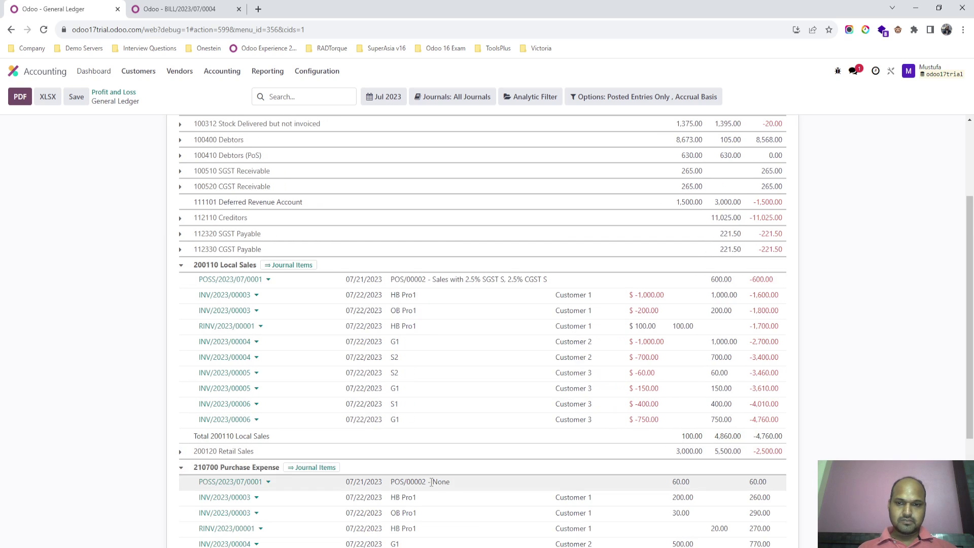
{"action": "scroll", "coordinate": [637, 470], "scroll_direction": "down", "scroll_amount": 3}
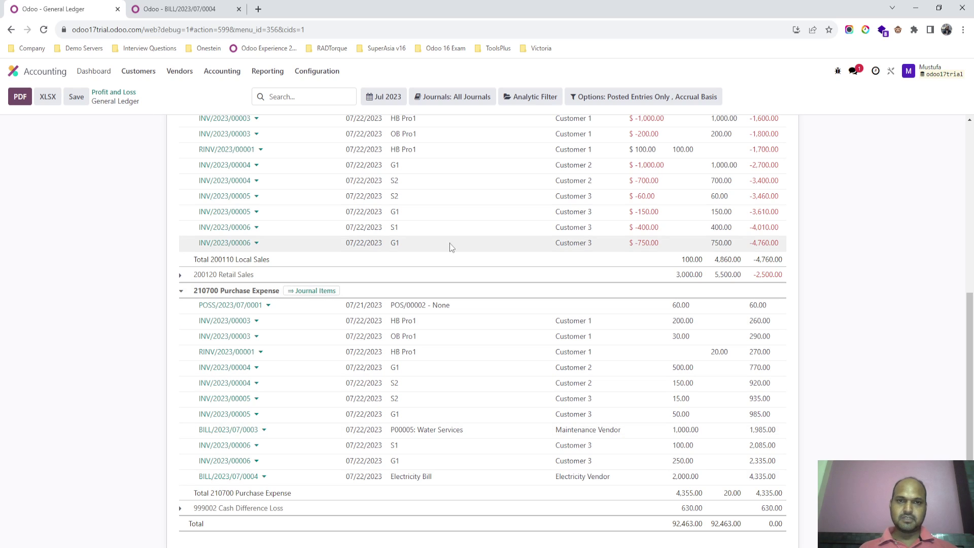
{"action": "scroll", "coordinate": [450, 243], "scroll_direction": "up", "scroll_amount": 6}
Set the General Ledger period to This Financial Year and filter it by the Stationery BU Expenses analytic account
{"action": "left_click", "coordinate": [541, 95]}
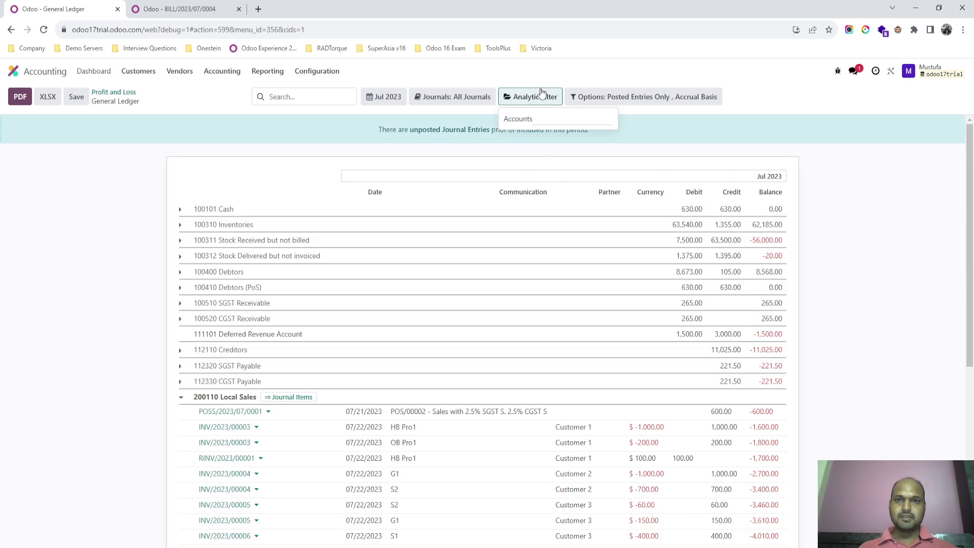
{"action": "left_click", "coordinate": [377, 102]}
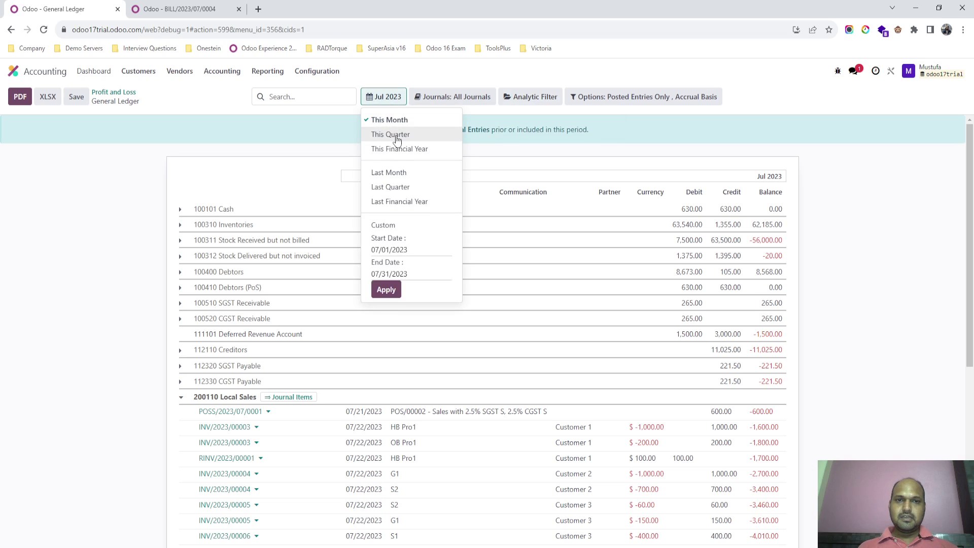
{"action": "left_click", "coordinate": [408, 149]}
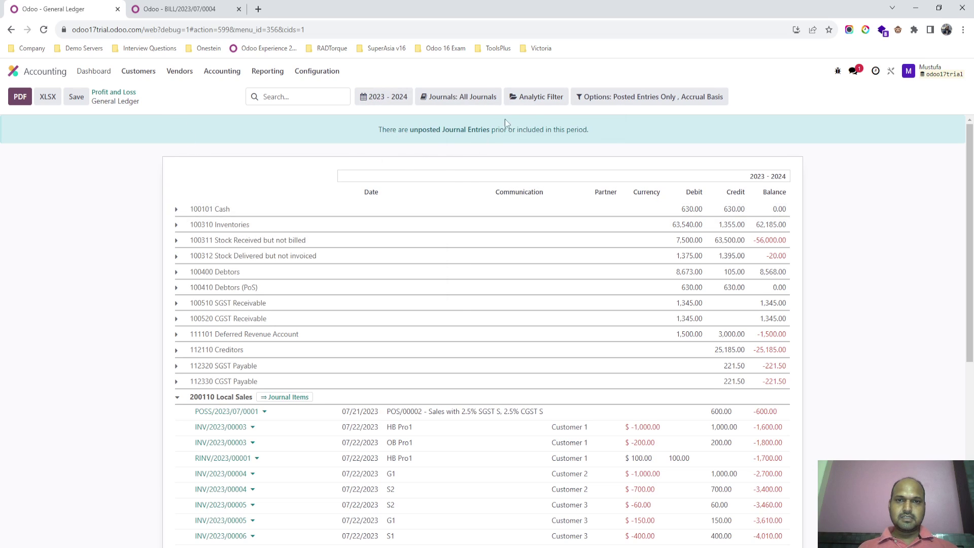
{"action": "left_click", "coordinate": [543, 98]}
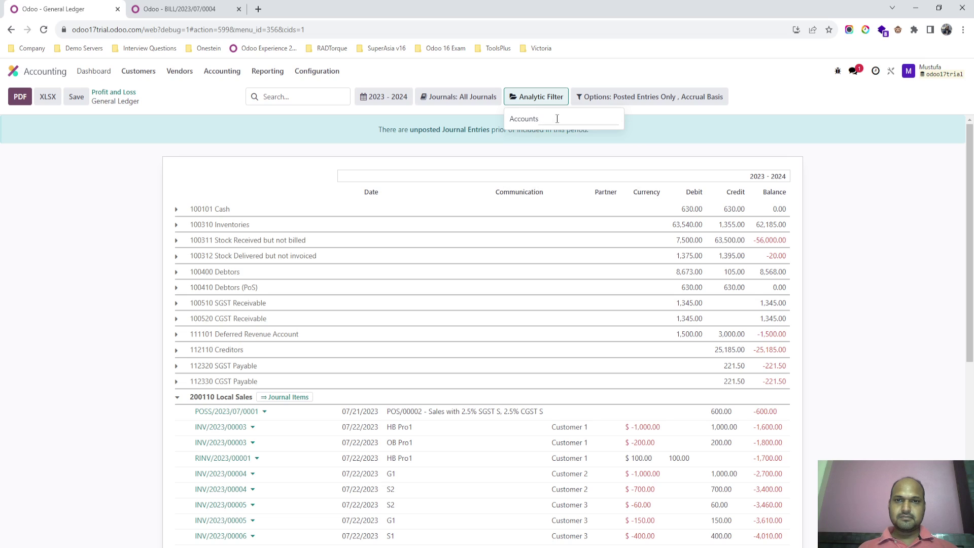
{"action": "left_click", "coordinate": [557, 118]}
{"action": "left_click", "coordinate": [588, 151]}
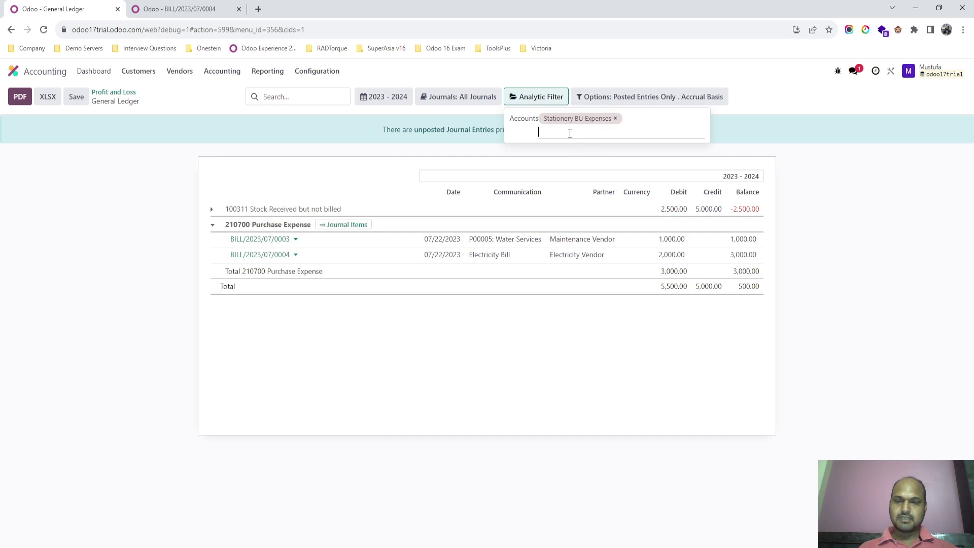
Return to Profit and Loss and replace its analytic grouping accounts with Stationery BU Expenses only
{"action": "right_click", "coordinate": [110, 93]}
{"action": "left_click", "coordinate": [115, 93]}
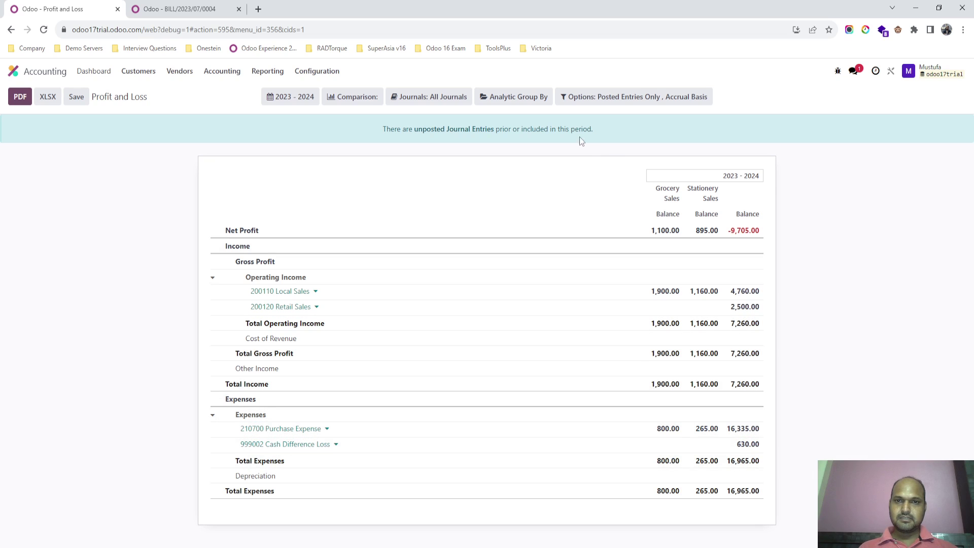
{"action": "left_click", "coordinate": [525, 97]}
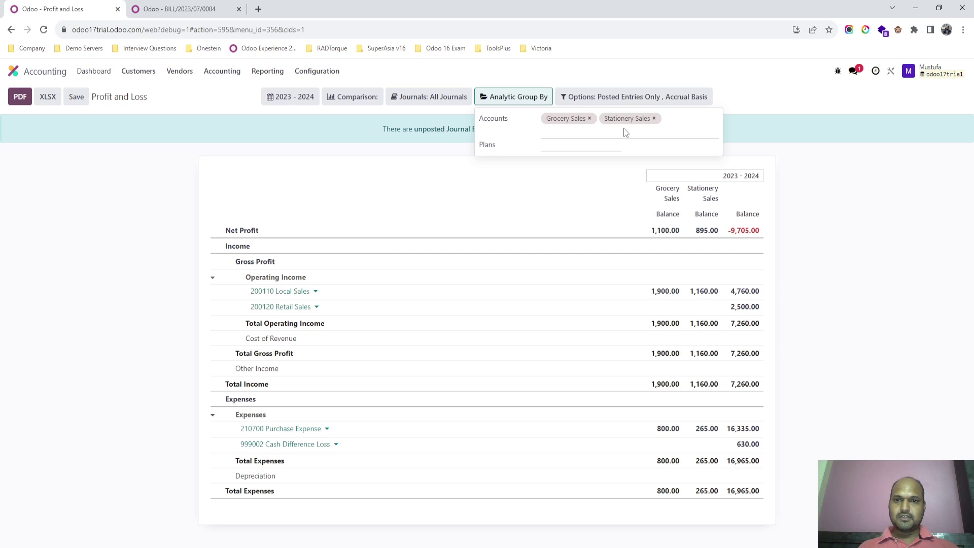
{"action": "left_click", "coordinate": [585, 135]}
{"action": "left_click", "coordinate": [589, 118]}
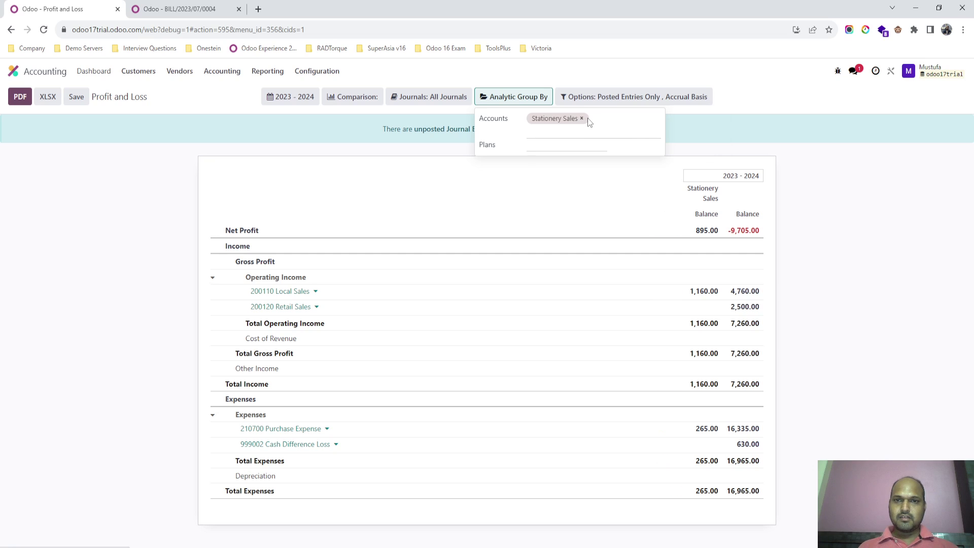
{"action": "left_click", "coordinate": [584, 118]}
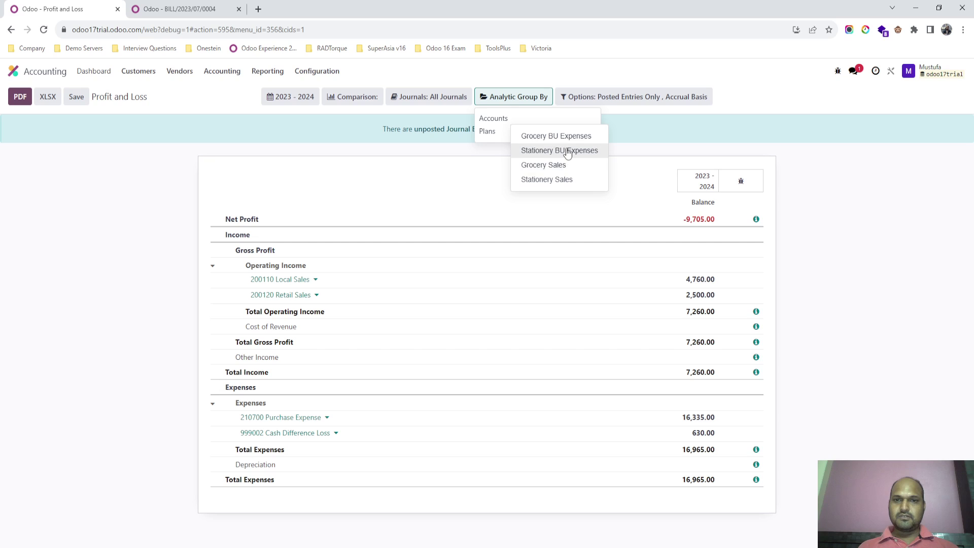
{"action": "left_click", "coordinate": [568, 151]}
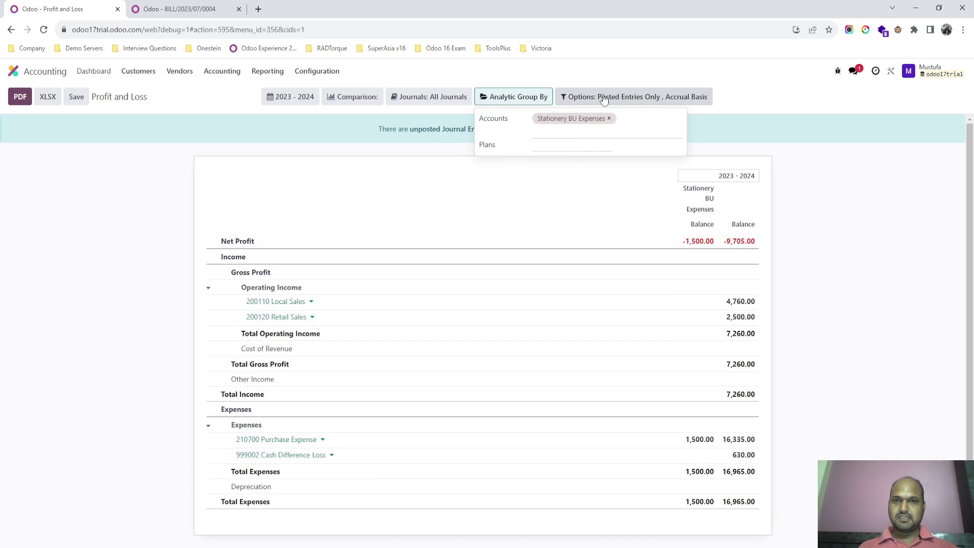
Regroup the Profit and Loss report by the Grocery BU Expenses, Stationery BU Expenses, Grocery Sales and Stationery Sales analytic accounts
{"action": "left_click", "coordinate": [610, 119]}
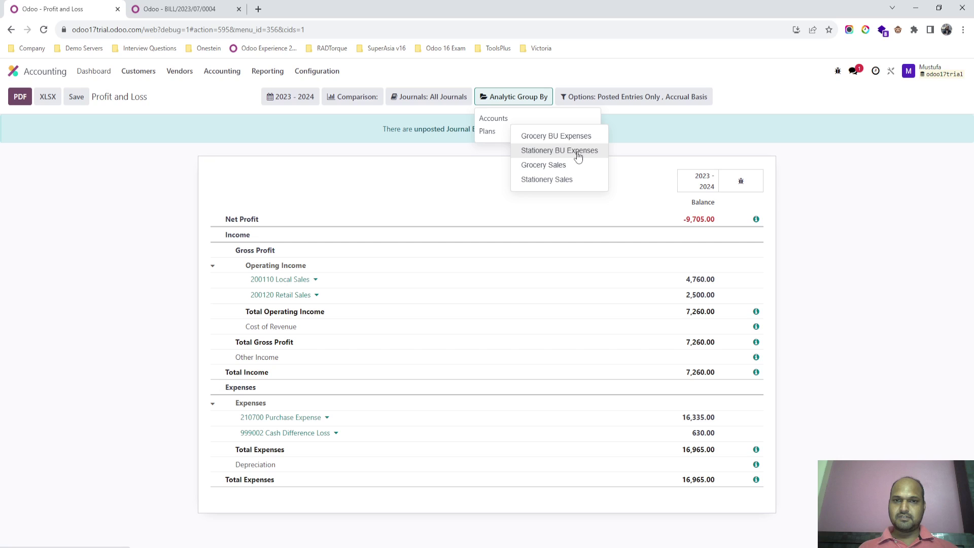
{"action": "left_click", "coordinate": [577, 137]}
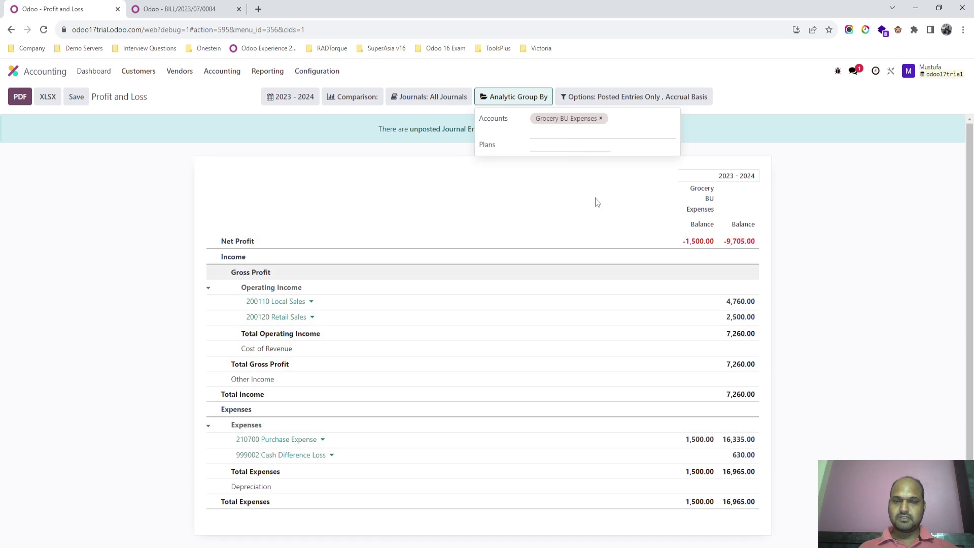
{"action": "left_click", "coordinate": [583, 132]}
{"action": "left_click", "coordinate": [582, 146]}
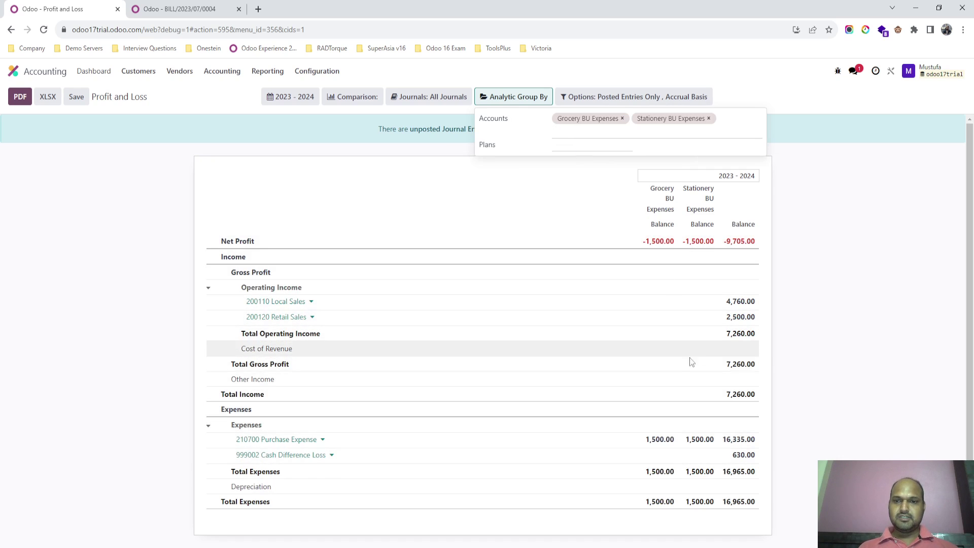
{"action": "left_click", "coordinate": [588, 131]}
{"action": "left_click", "coordinate": [588, 152]}
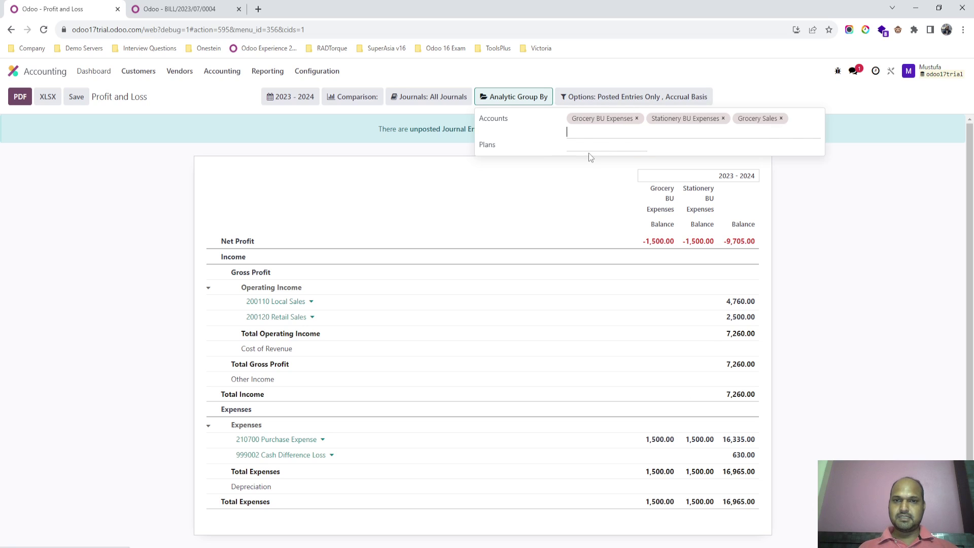
{"action": "left_click", "coordinate": [609, 133]}
{"action": "left_click", "coordinate": [606, 150]}
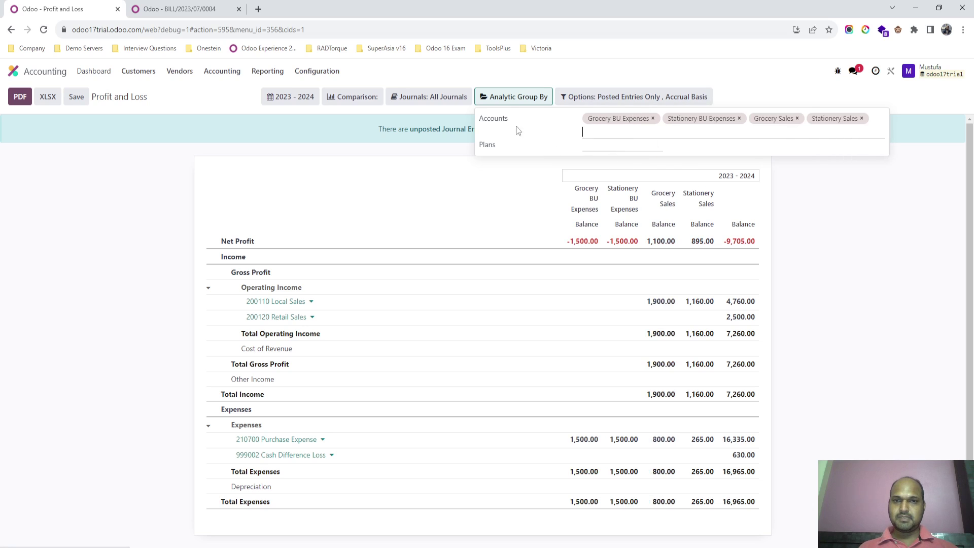
{"action": "left_click", "coordinate": [870, 293]}
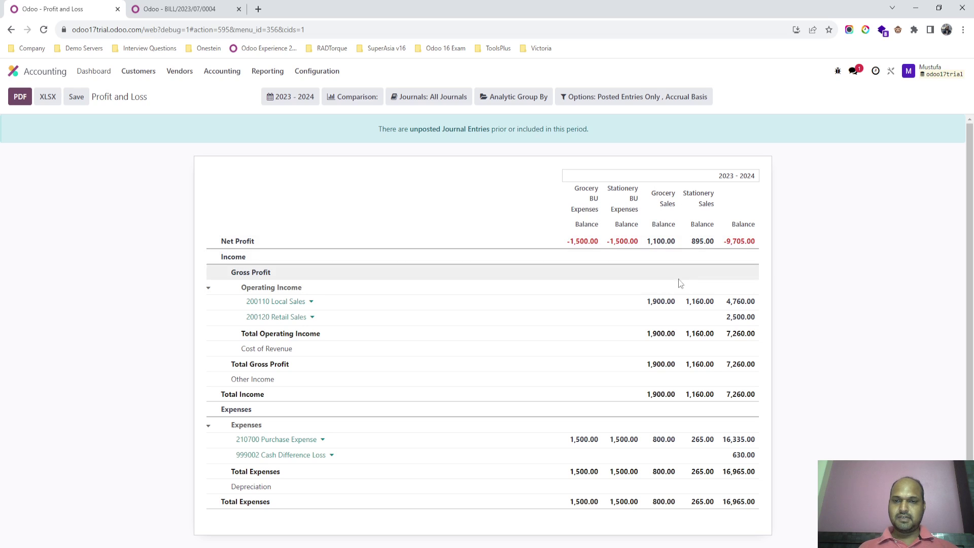